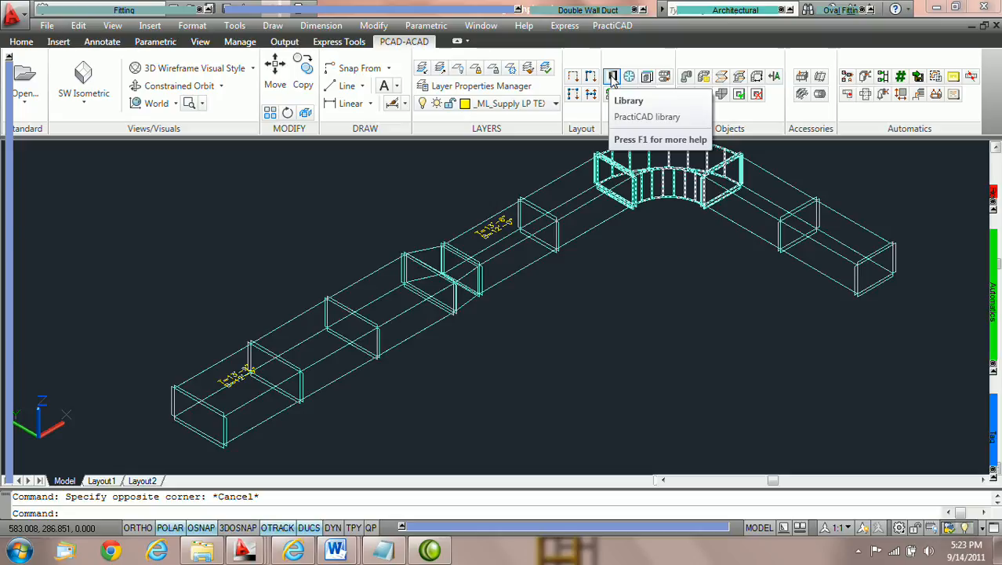
Open the PractiCAD library, keep Change Duct to Transition enabled in the Ductwork settings, save and close it
click(611, 77)
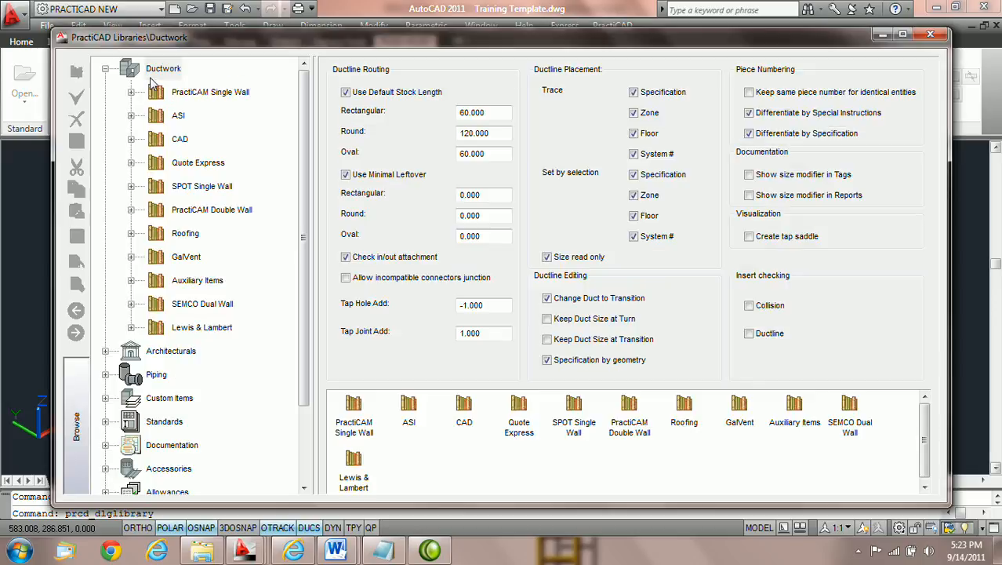
click(162, 70)
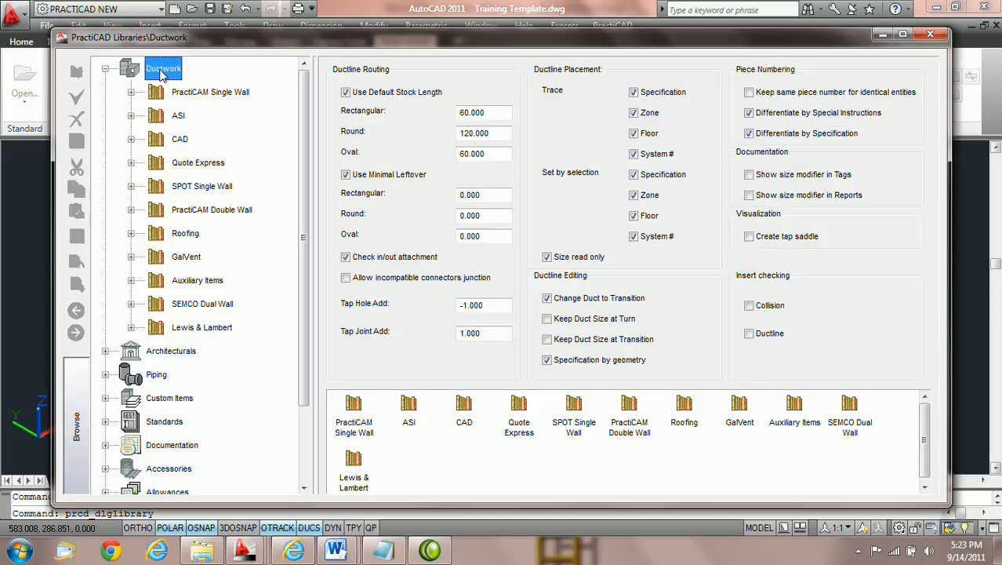
click(106, 69)
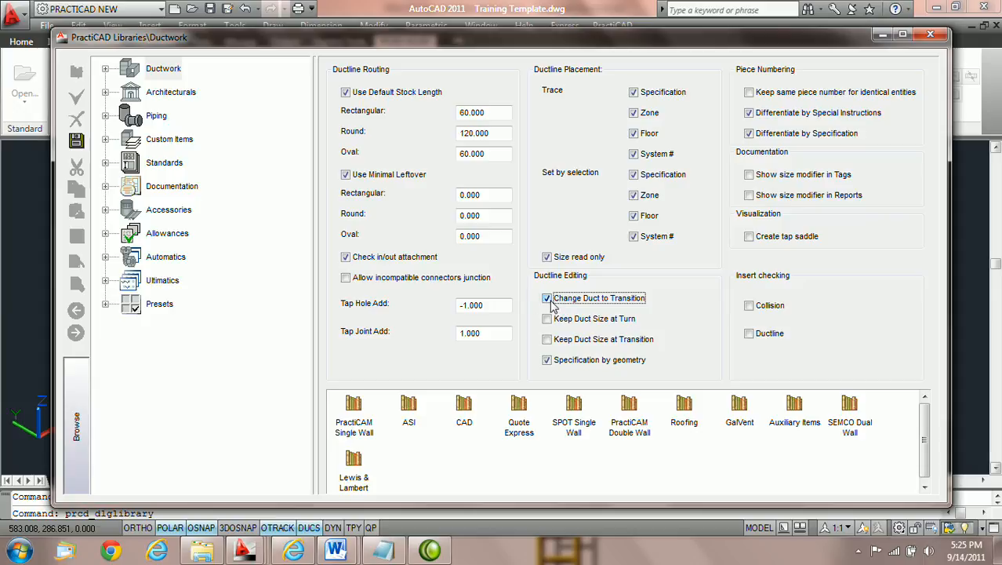
click(76, 140)
click(930, 35)
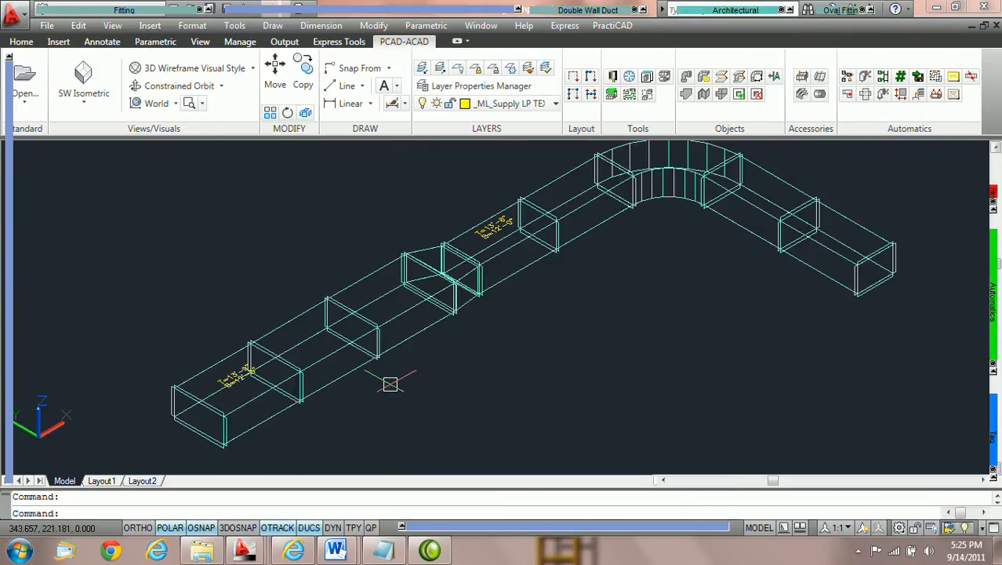
Set the Width In of the straight duct segment before the first transition to 44 in its properties
scroll(384, 383, up, 2)
middle_drag(410, 379, 514, 340)
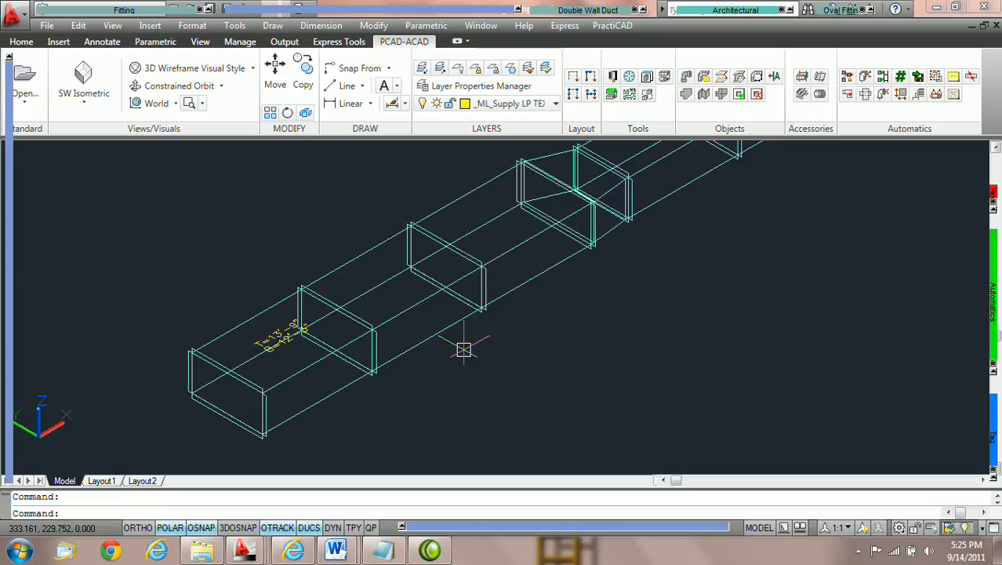
click(448, 330)
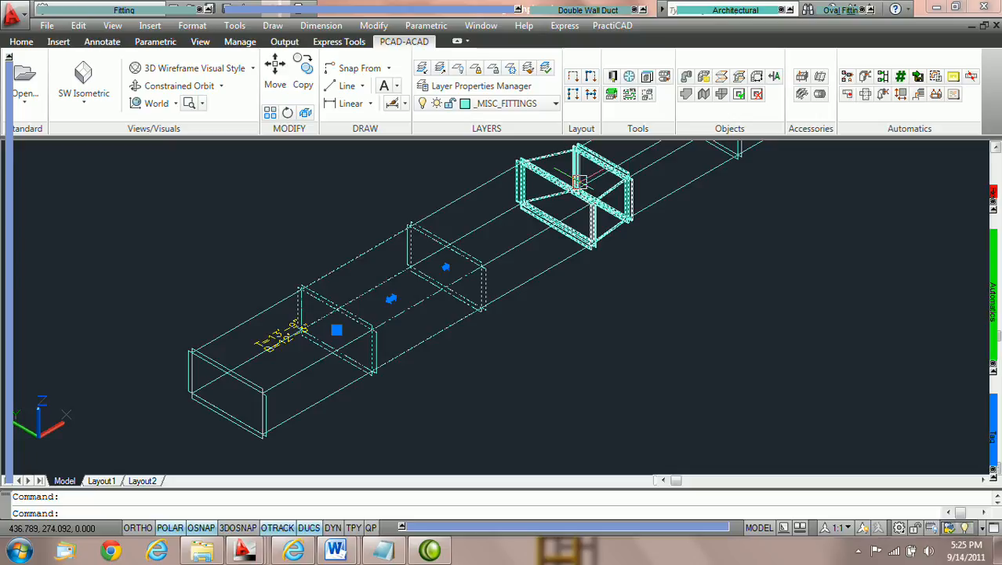
double_click(452, 325)
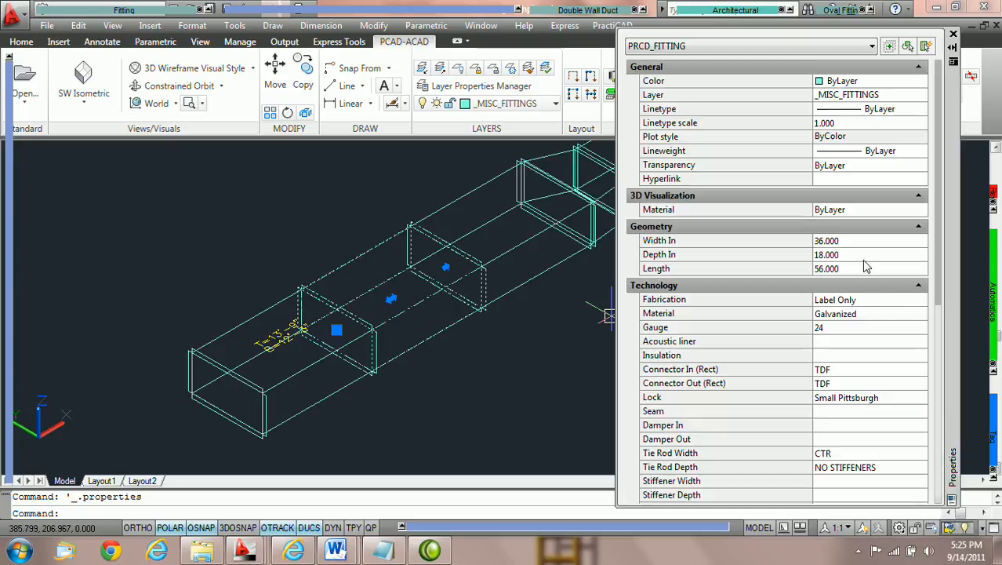
click(856, 241)
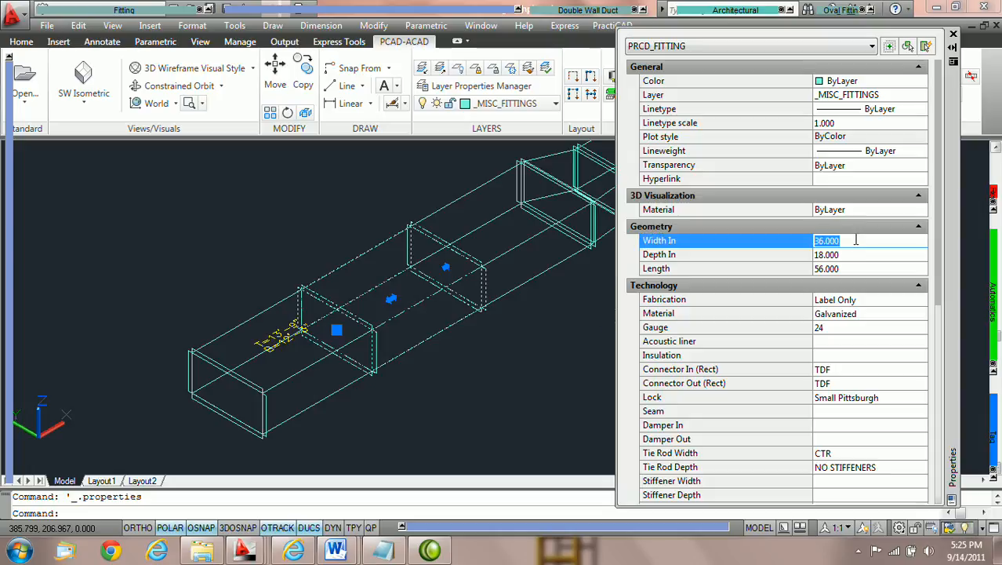
text(44)
key(Tab)
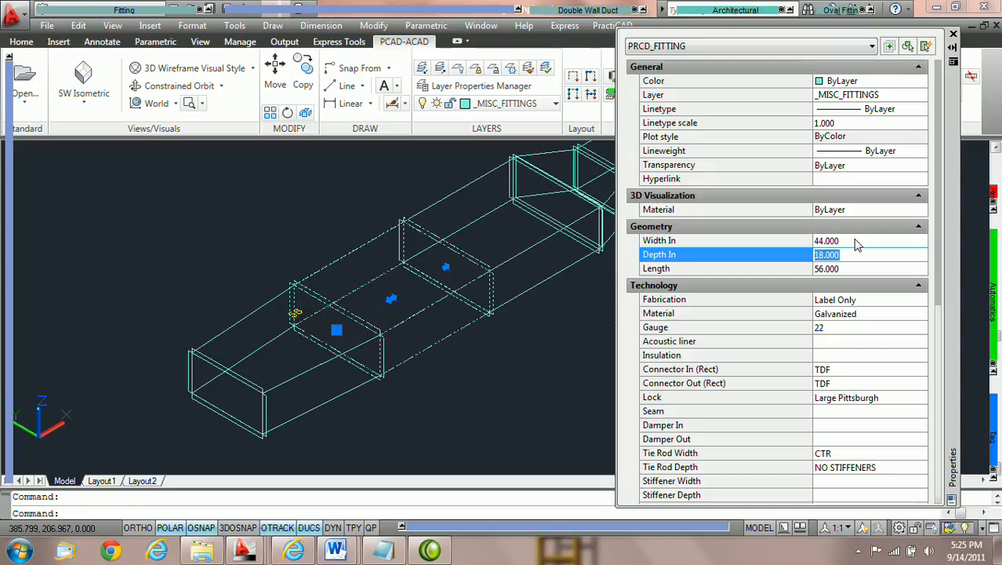
Inspect the properties of the resized duct and the transition fitting beside it
middle_drag(549, 299, 450, 324)
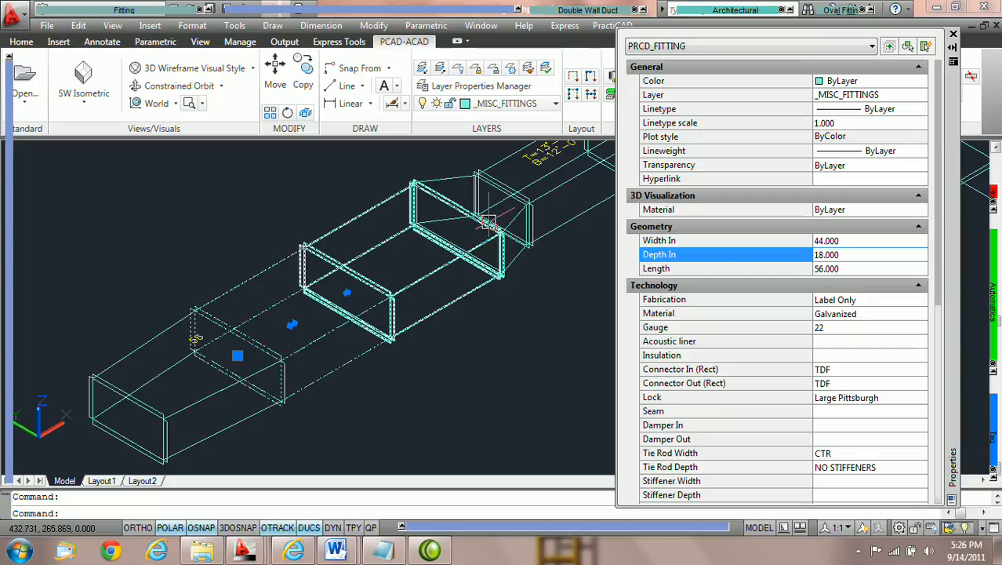
click(423, 273)
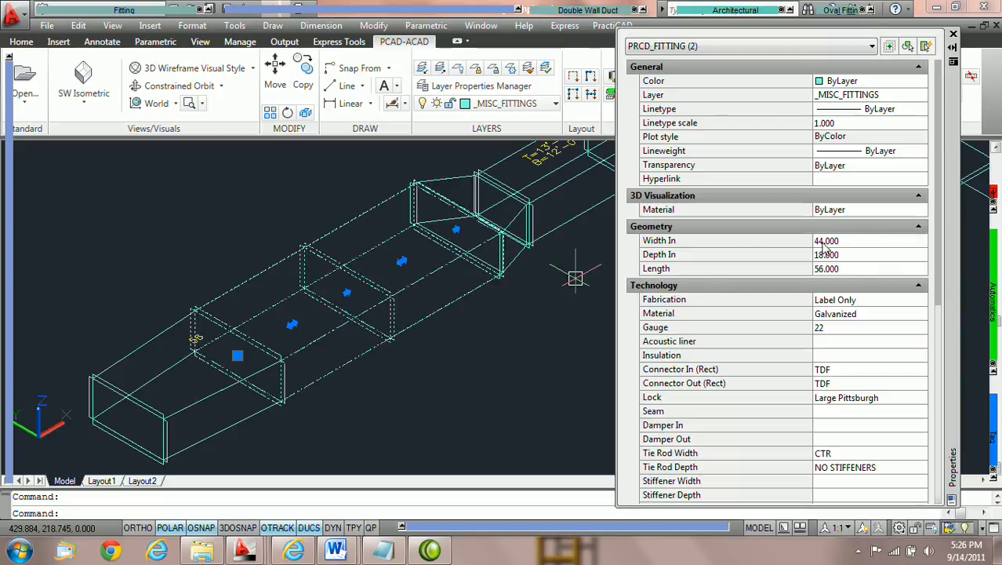
key(Escape)
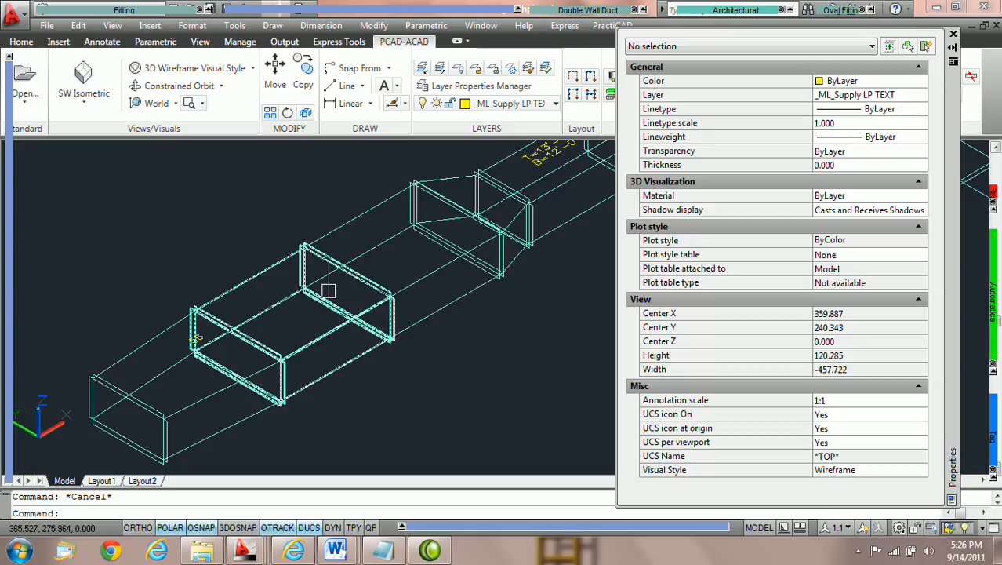
middle_drag(302, 306, 454, 233)
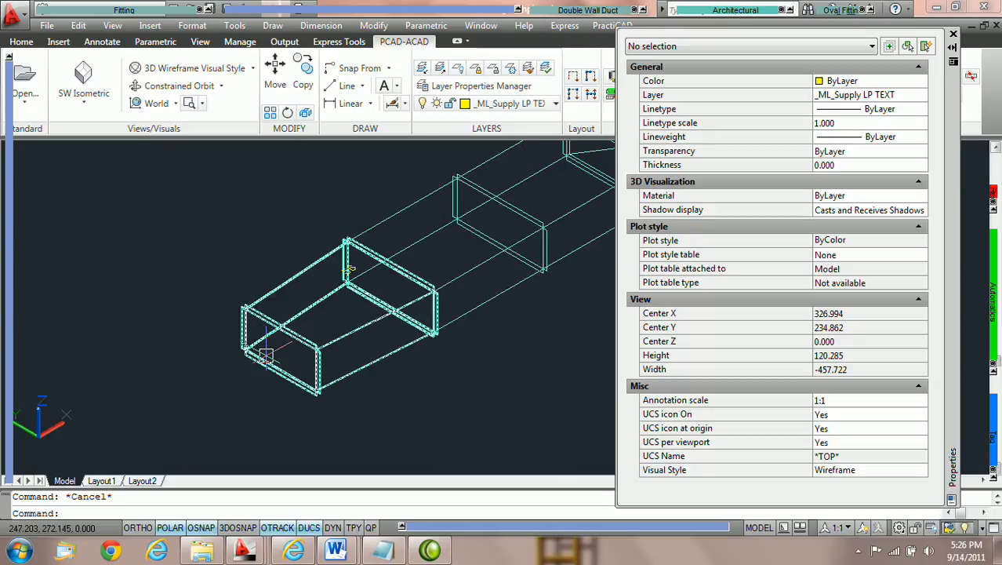
mouse_move(326, 345)
middle_drag(326, 345, 259, 345)
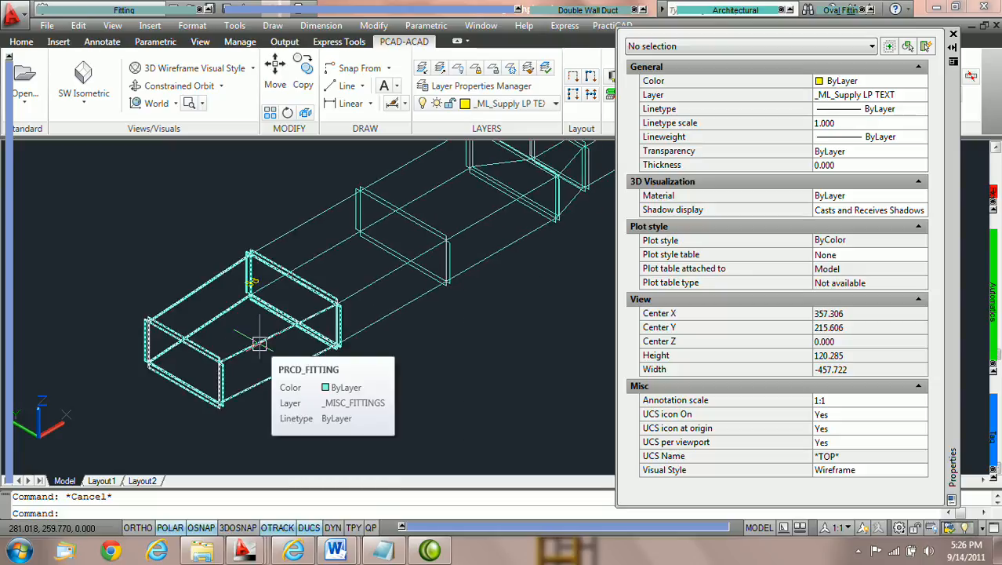
click(260, 344)
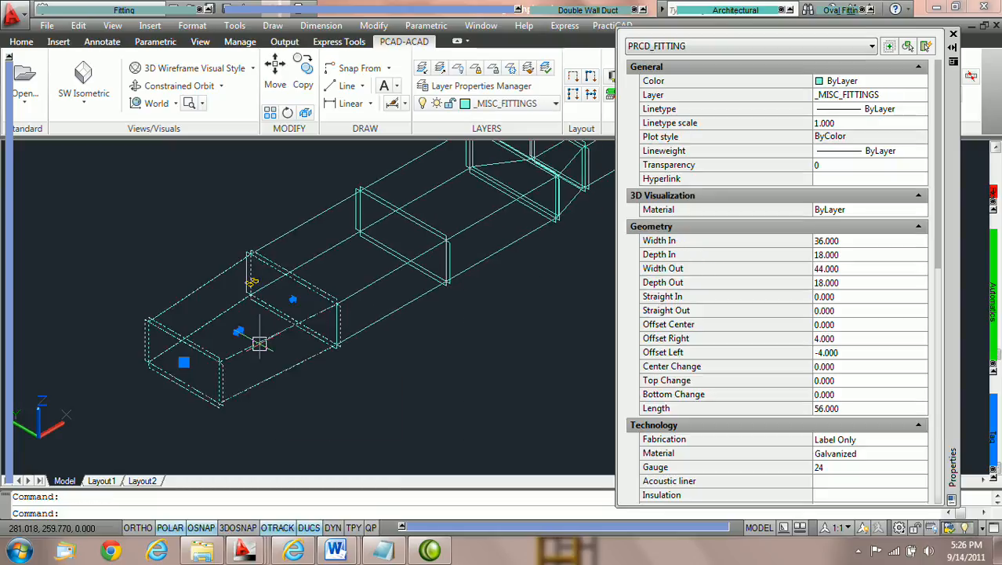
scroll(851, 434, down, 10)
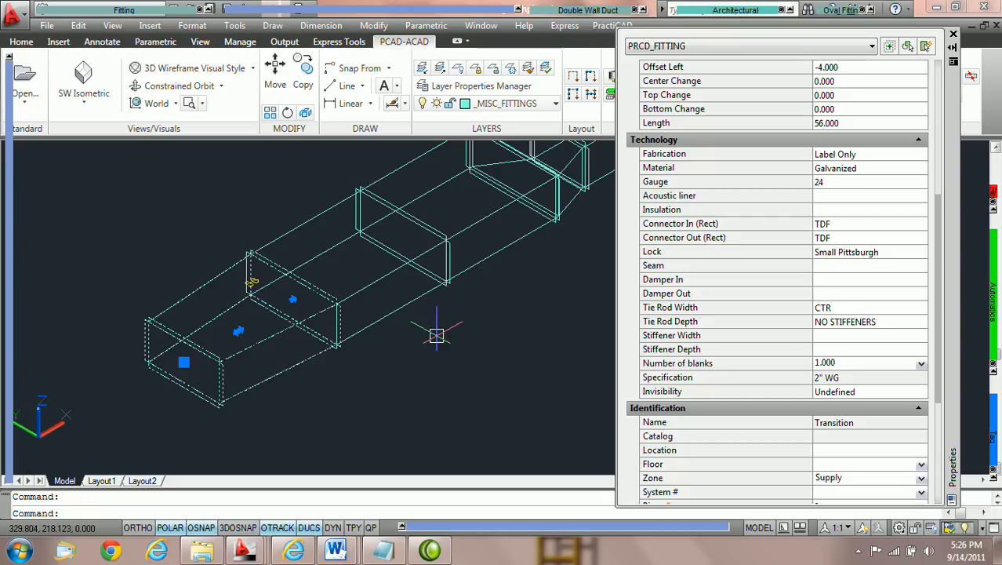
key(Escape)
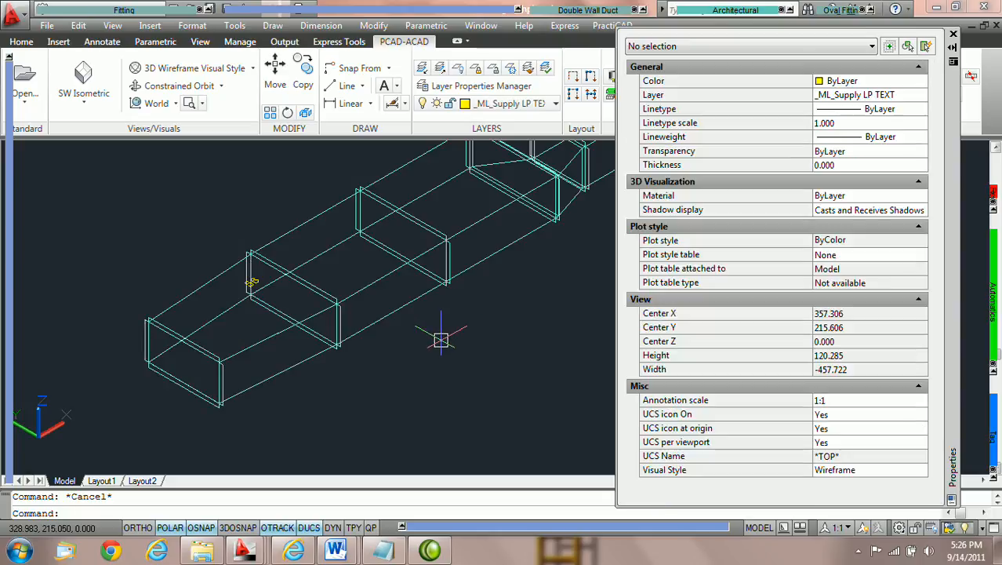
Undo the last two changes
key(ctrl+z)
key(ctrl+z)
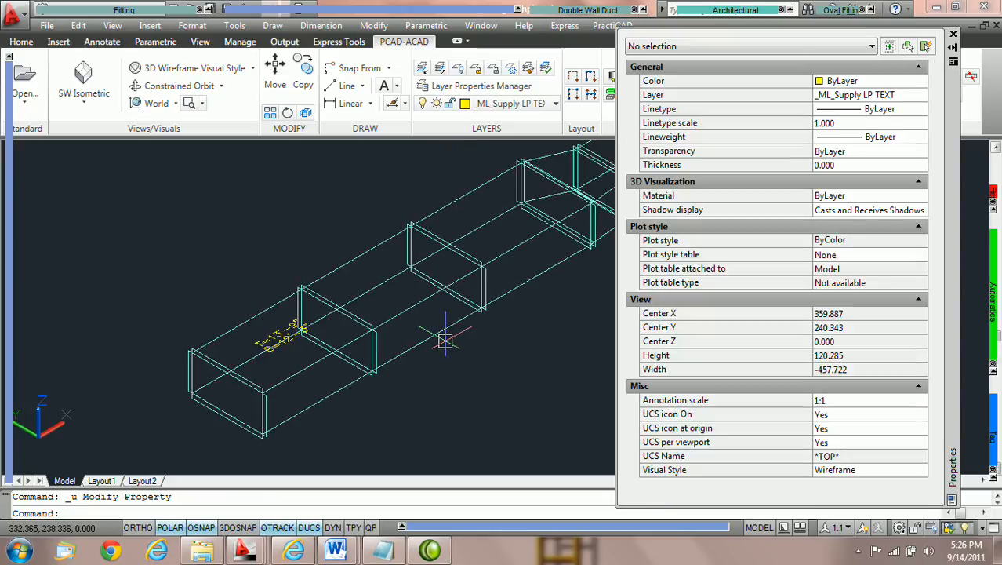
Set the same duct segment's Width In to 44 and undo the change
middle_drag(491, 332, 392, 336)
mouse_move(6, 150)
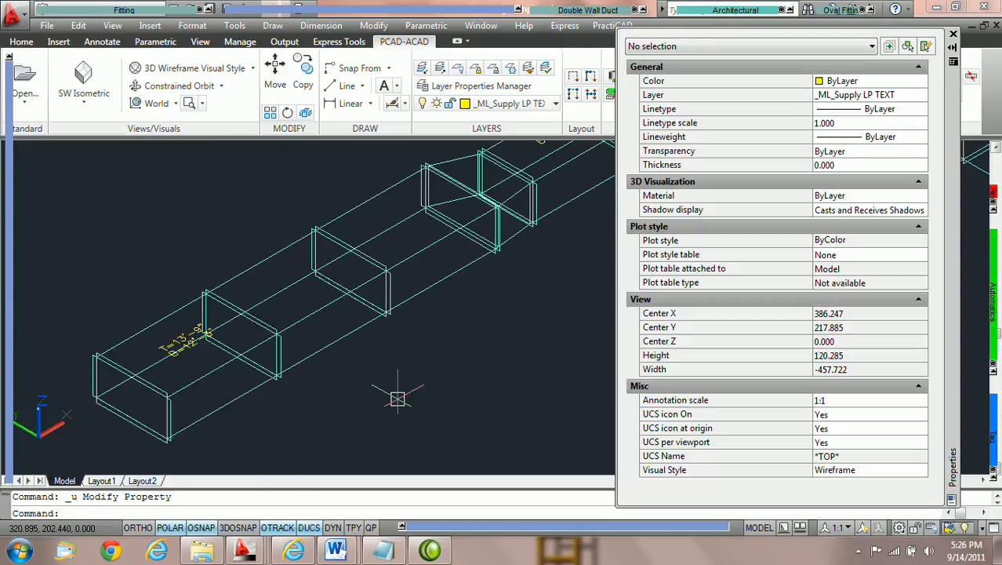
click(341, 334)
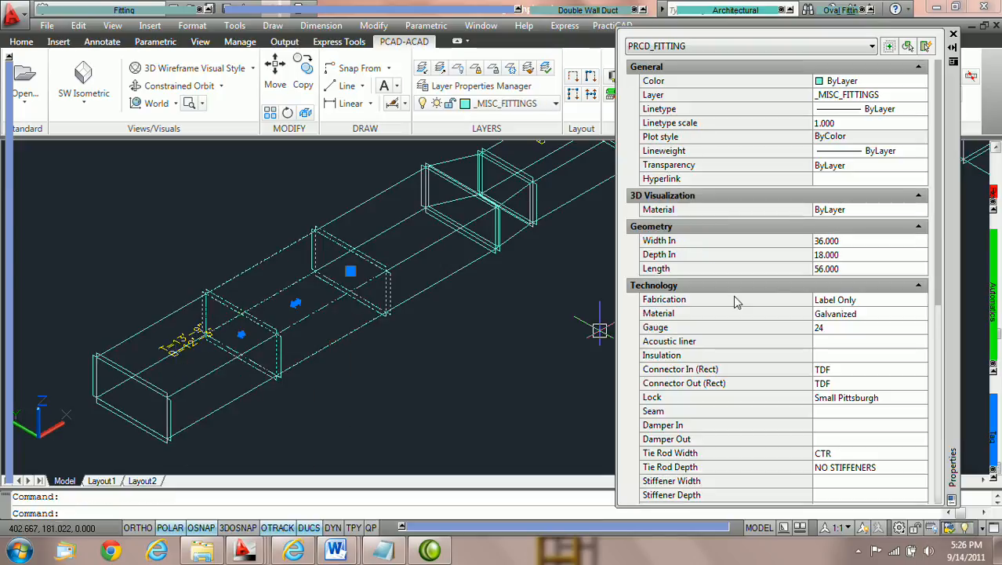
click(861, 242)
text(44)
key(Return)
click(863, 248)
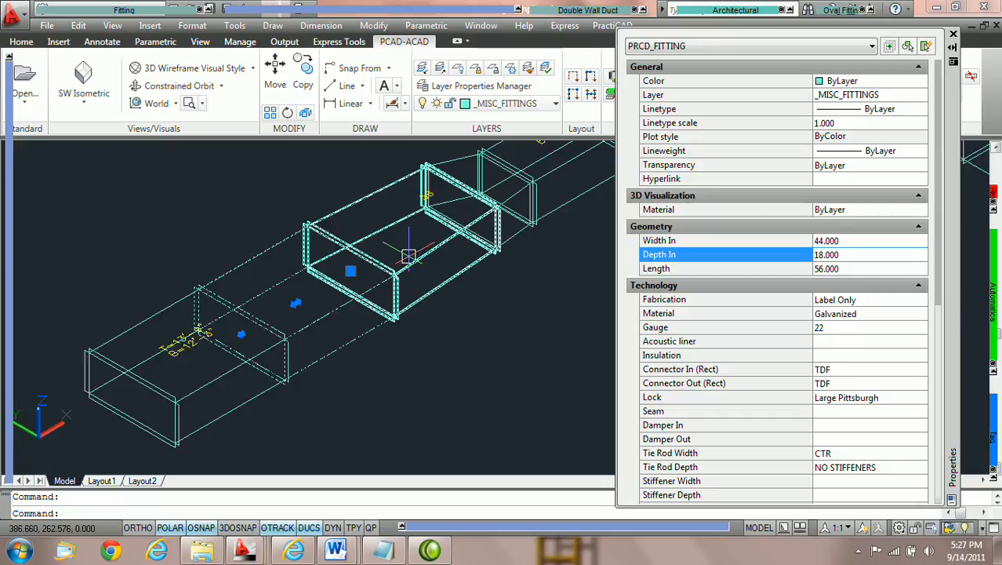
key(Escape)
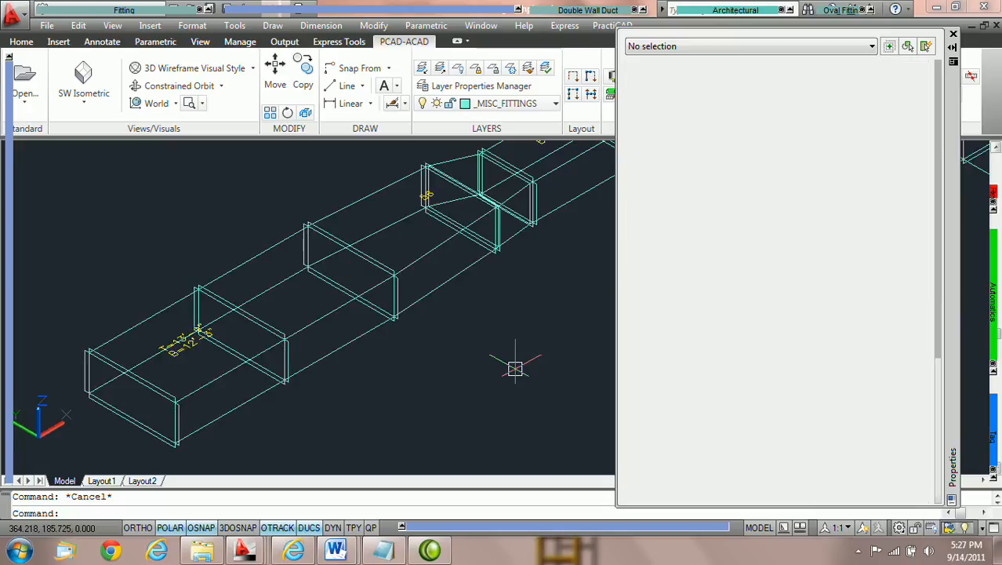
key(ctrl+z)
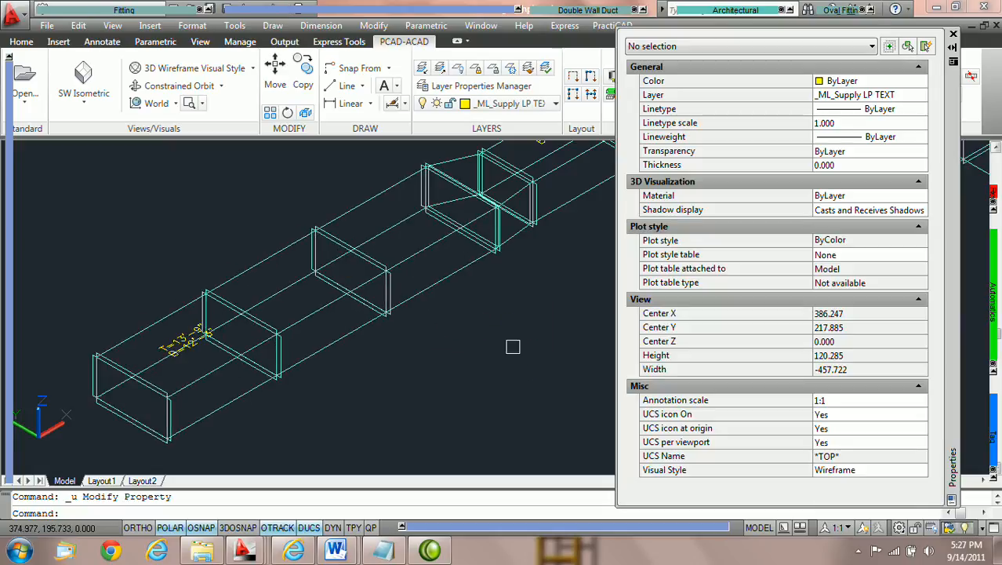
Disable Change Duct to Transition in the Ductwork library settings, save them and close the library
click(954, 36)
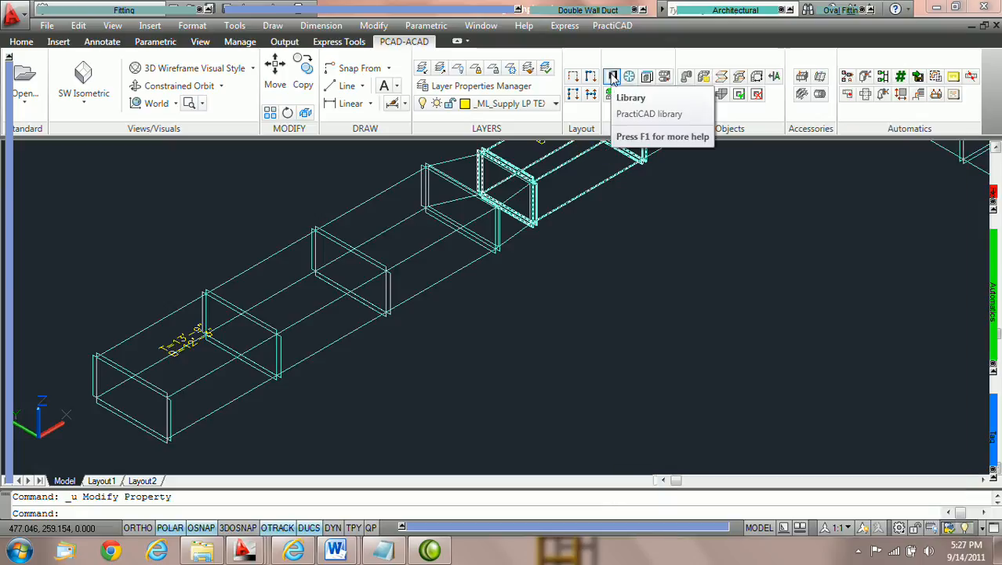
click(613, 76)
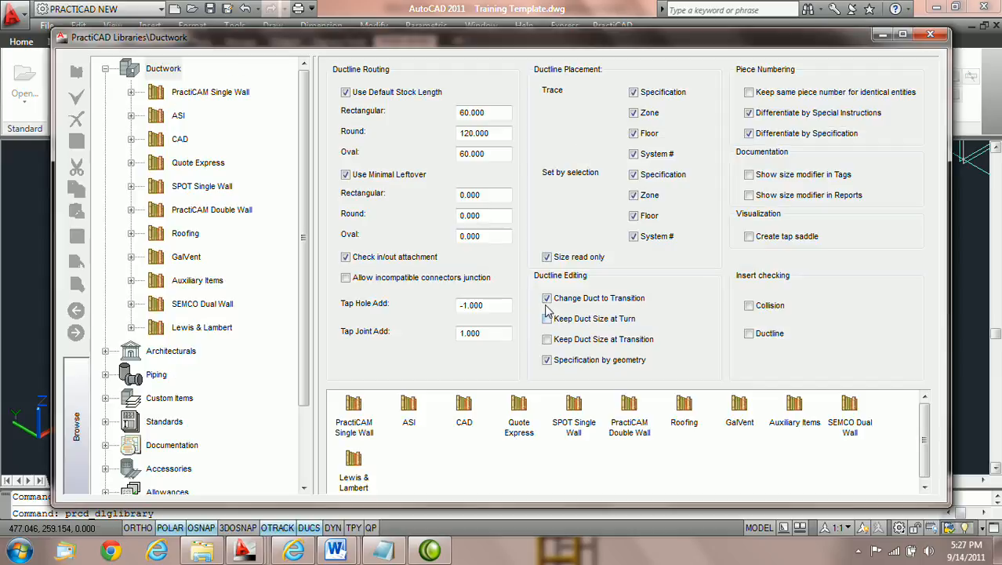
click(548, 302)
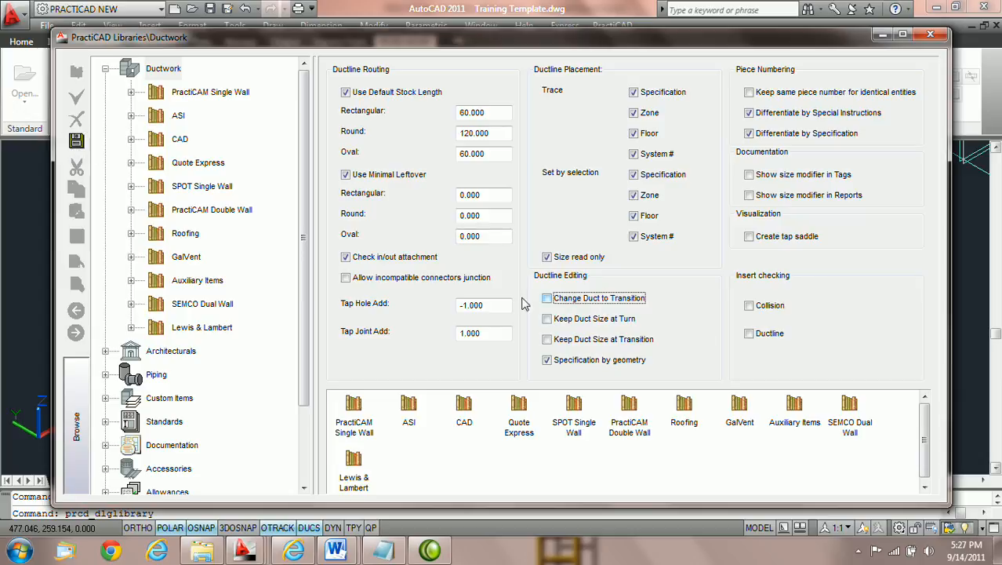
click(76, 140)
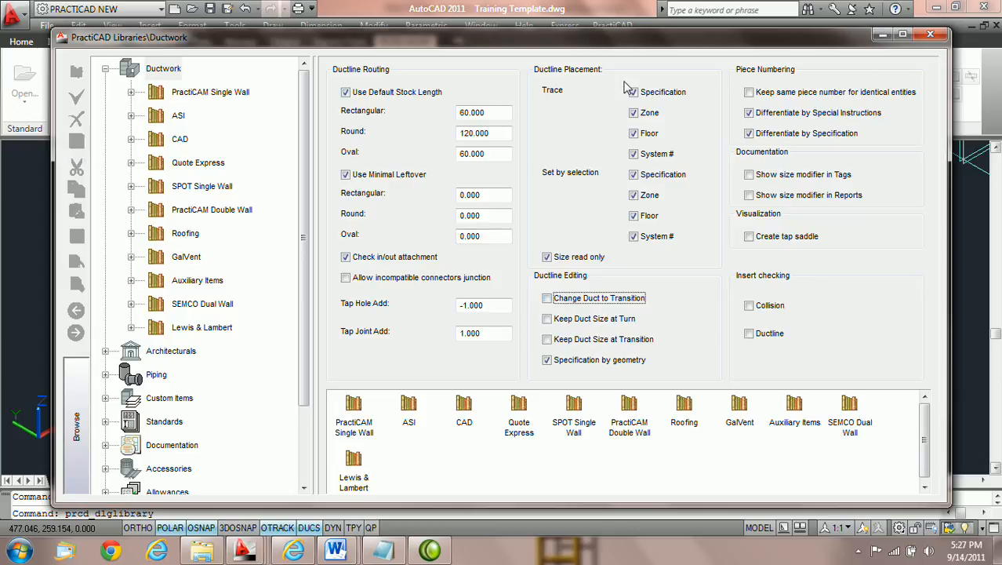
click(929, 33)
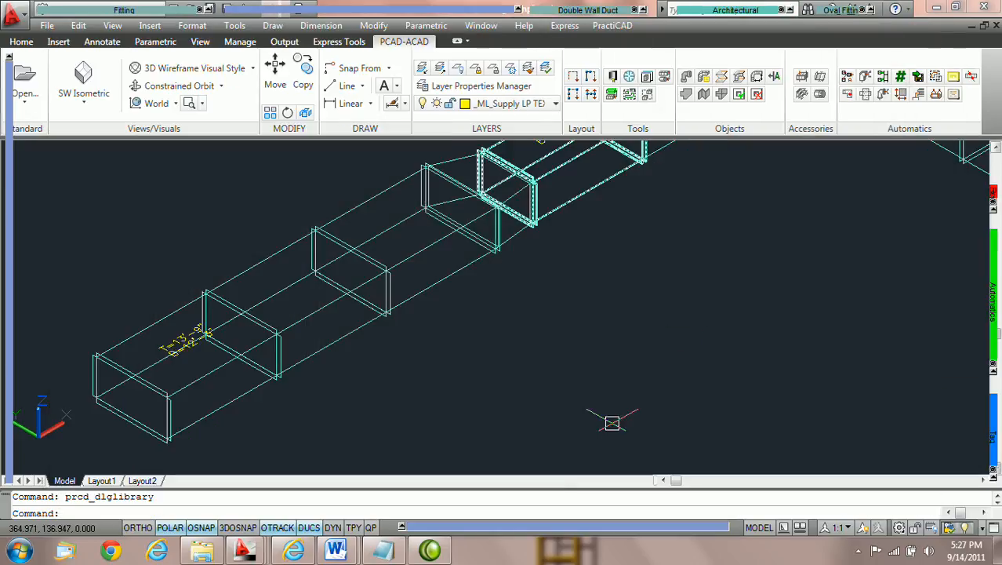
Set the fitting palette's connection option from Out 1 to In
mouse_move(9, 145)
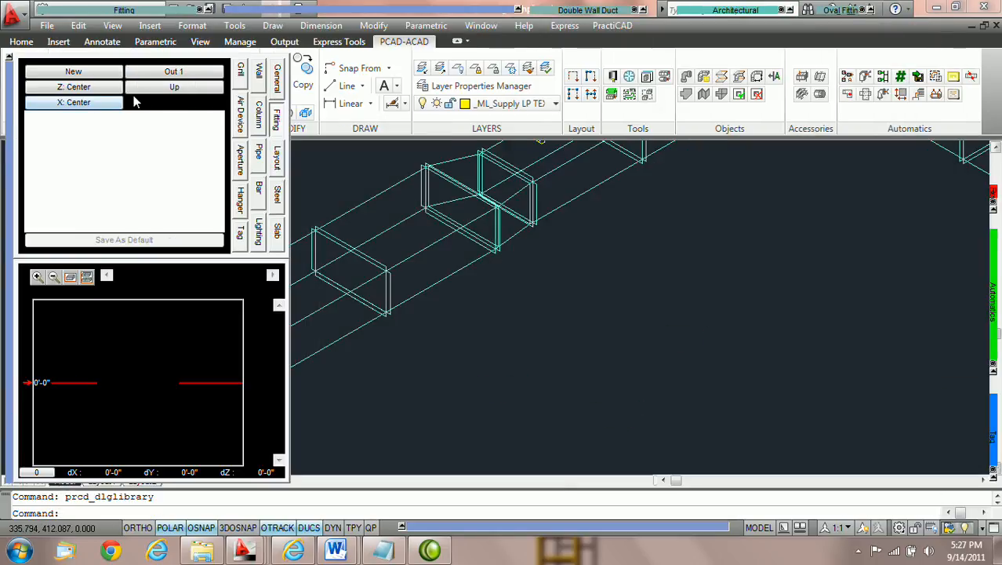
click(164, 77)
click(176, 75)
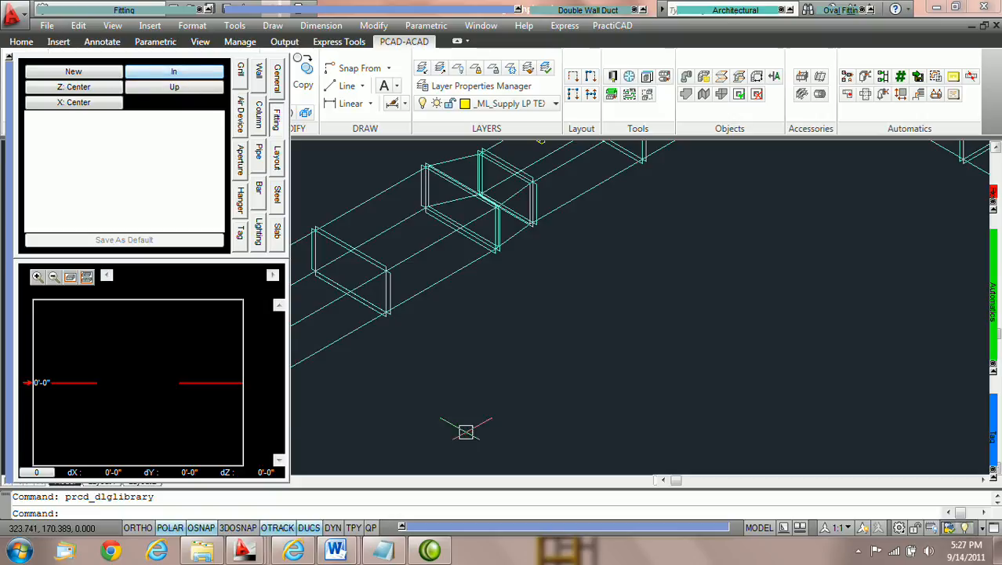
Open the straight duct segment's properties and set its Width In to 44
middle_drag(402, 369, 474, 341)
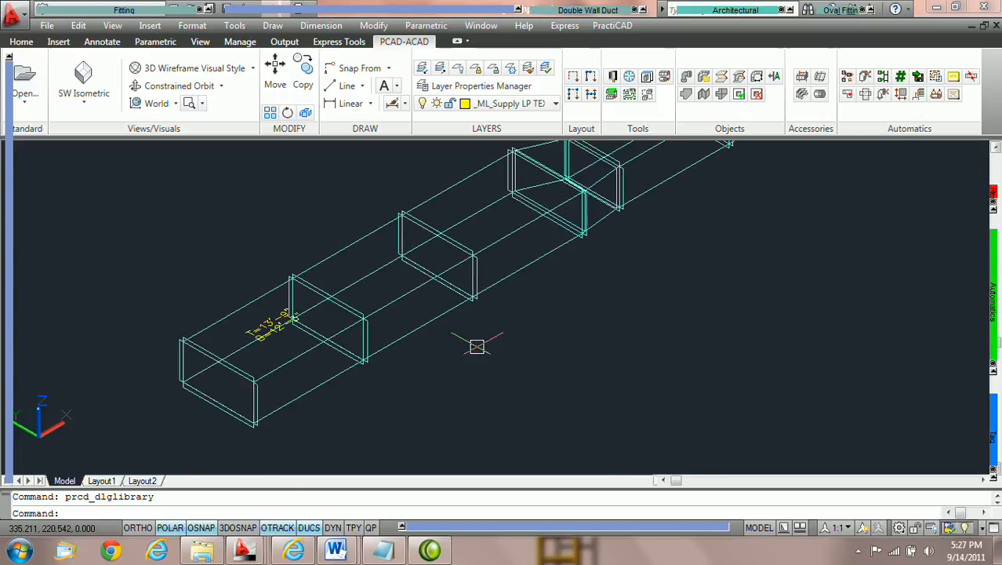
click(429, 316)
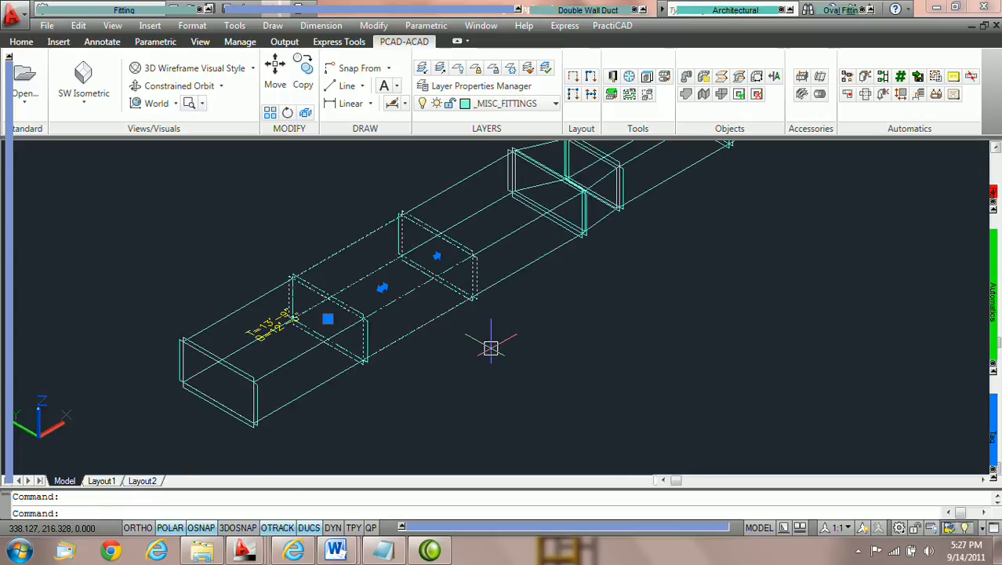
right_click(436, 320)
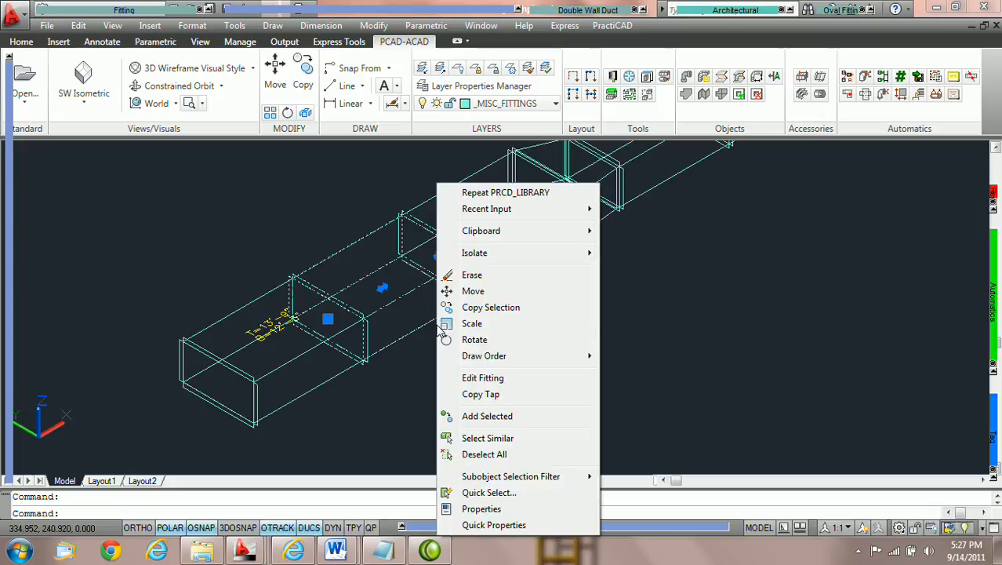
click(481, 509)
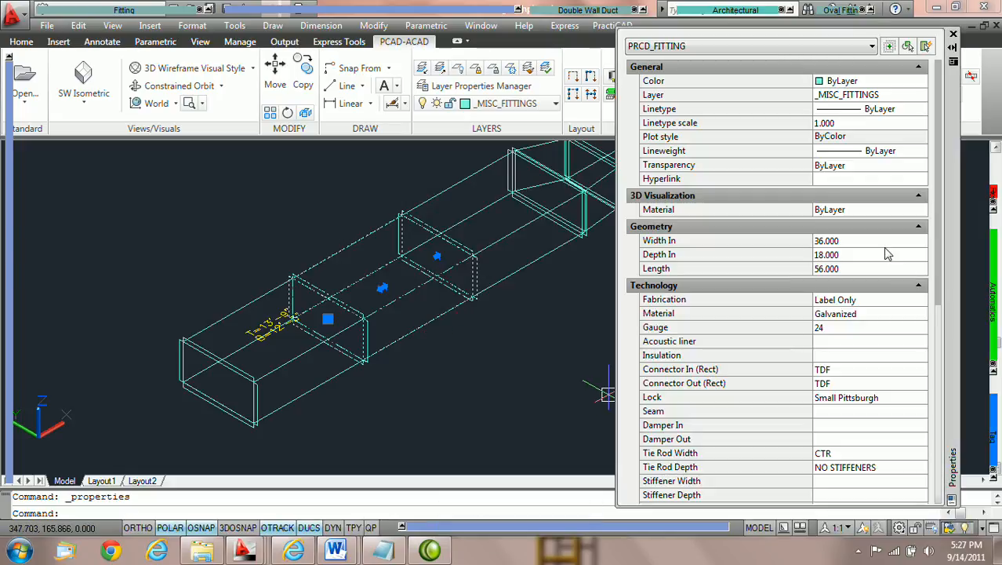
click(862, 241)
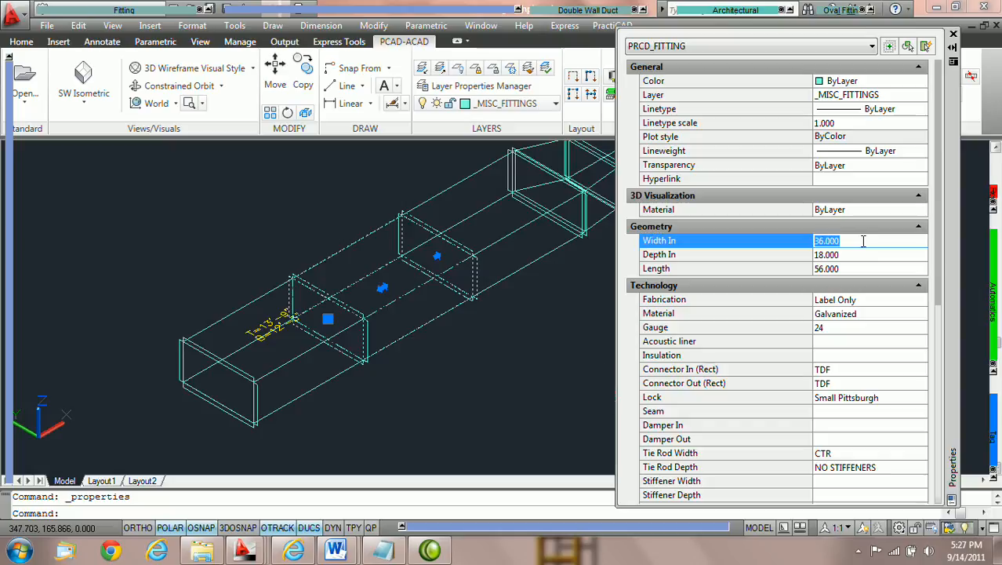
text(44)
click(868, 253)
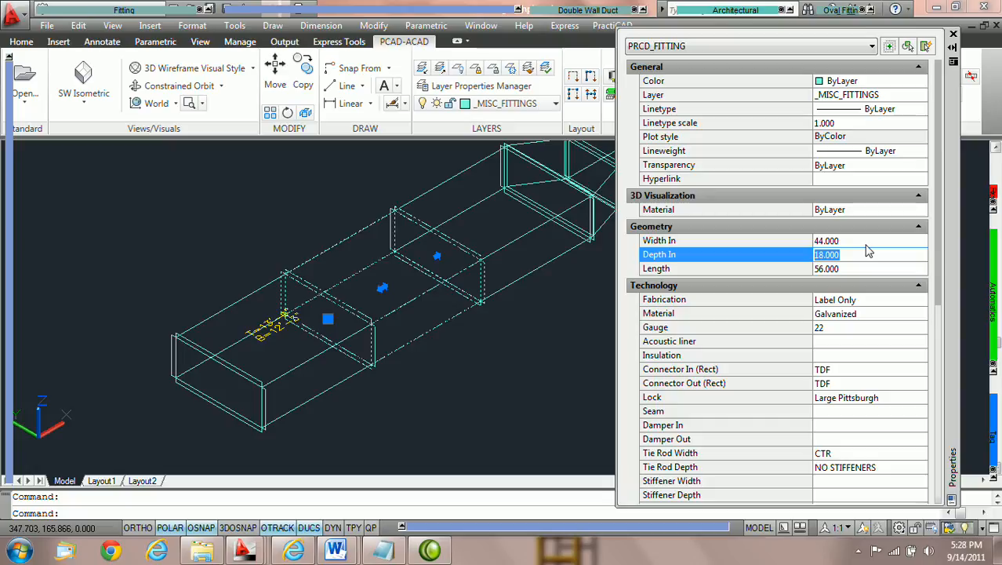
Open the straight duct segment's properties and set its Width In to 30
middle_drag(480, 302, 404, 318)
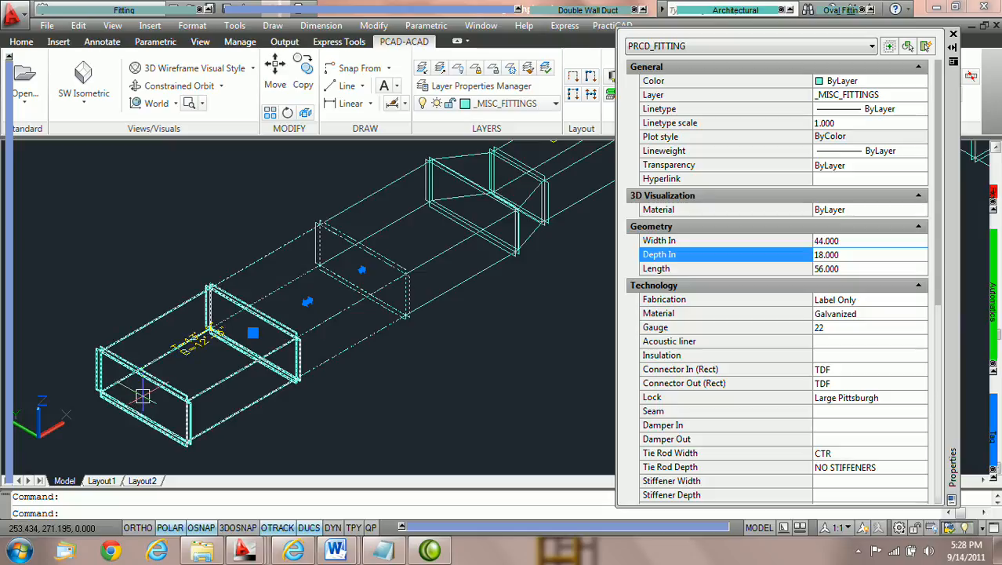
scroll(419, 298, up, 2)
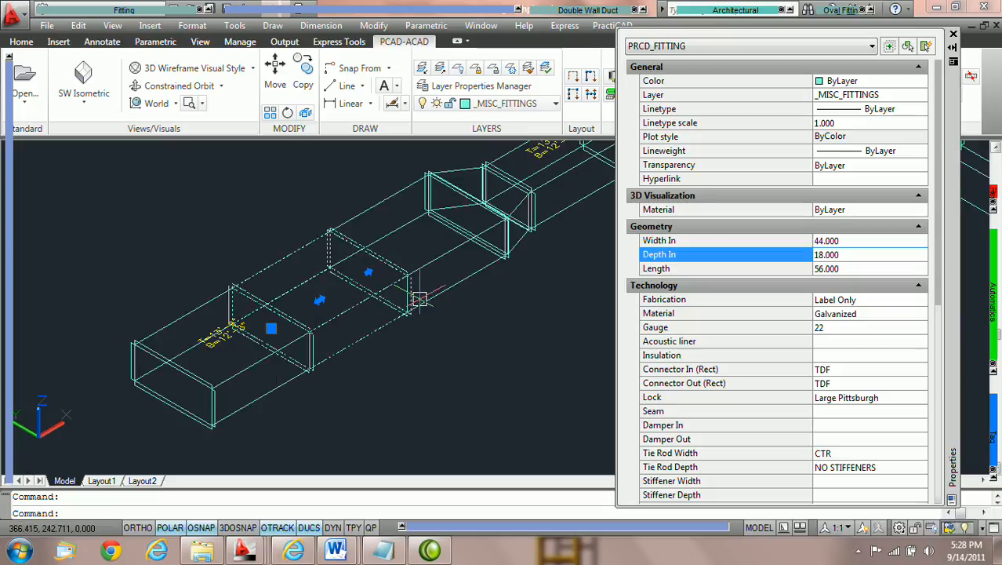
middle_drag(545, 293, 512, 320)
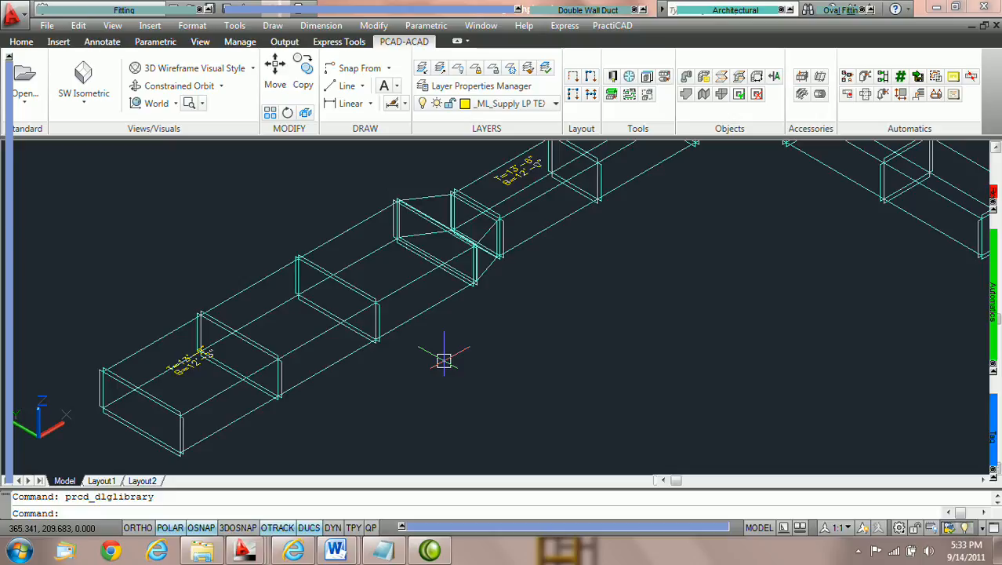
mouse_move(439, 364)
middle_down()
mouse_move(480, 345)
mouse_move(532, 298)
middle_up()
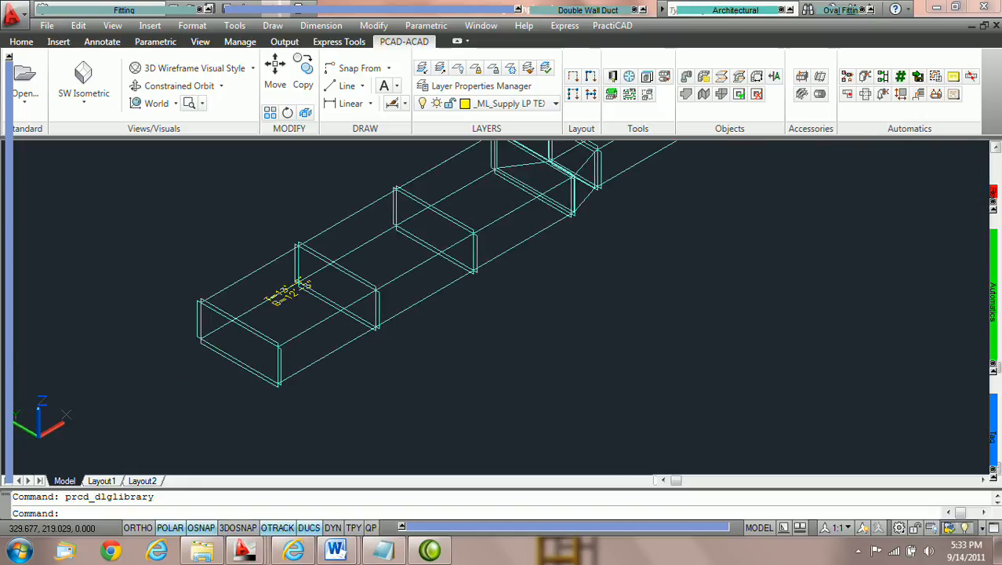
double_click(440, 293)
click(866, 240)
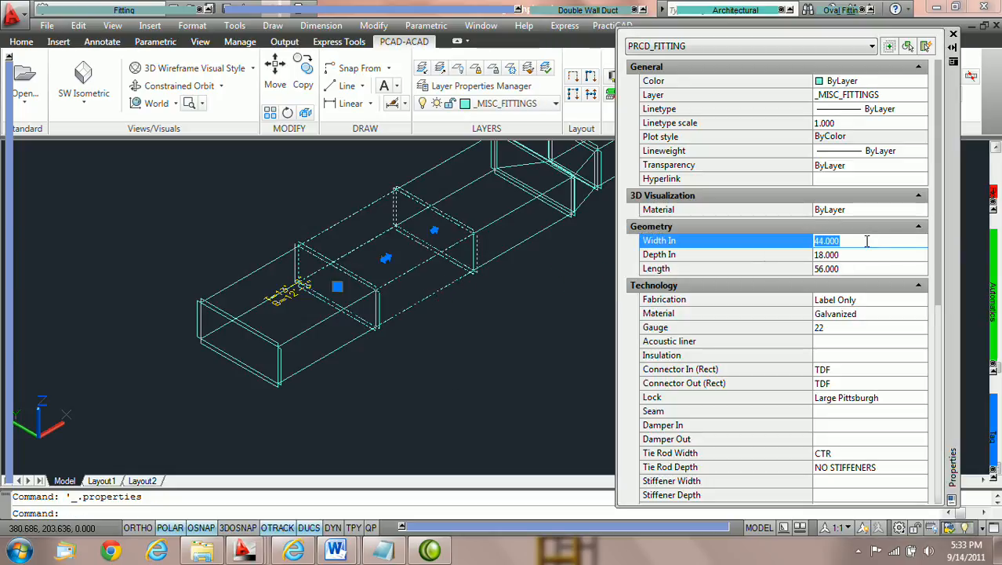
text(30)
key(Tab)
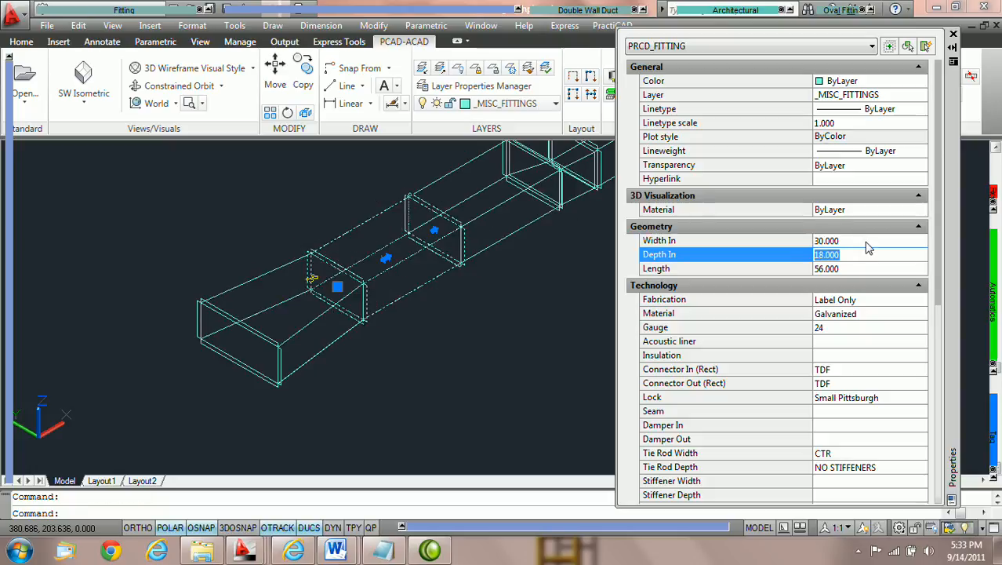
key(Return)
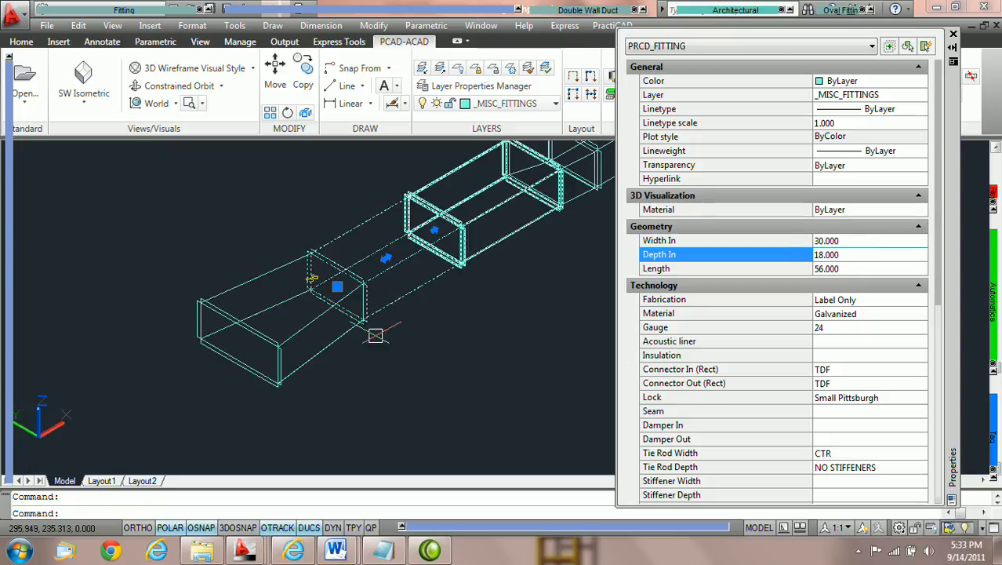
Select the resulting transition to review its geometry properties, and undo the width change
key(Escape)
click(324, 349)
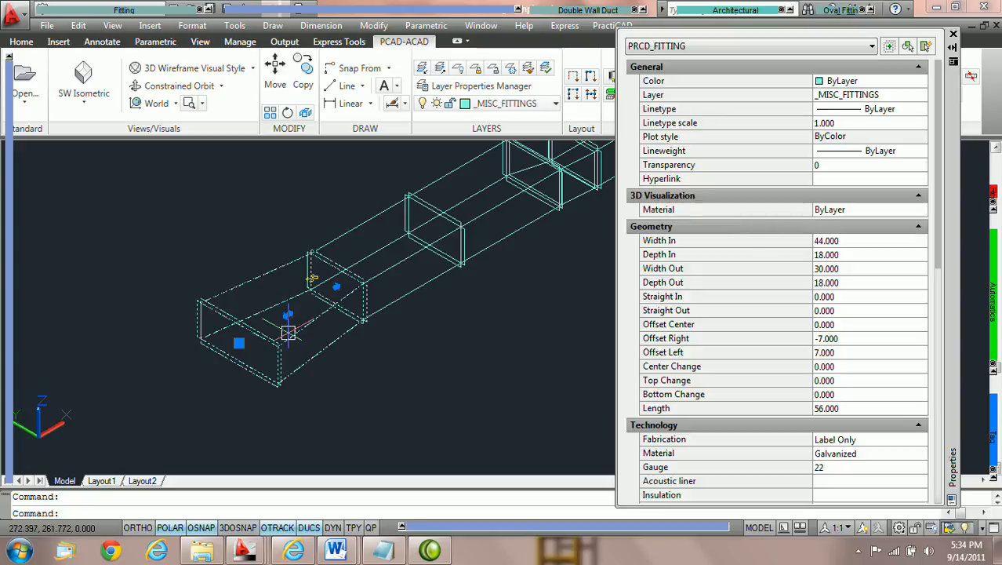
scroll(893, 429, down, 7)
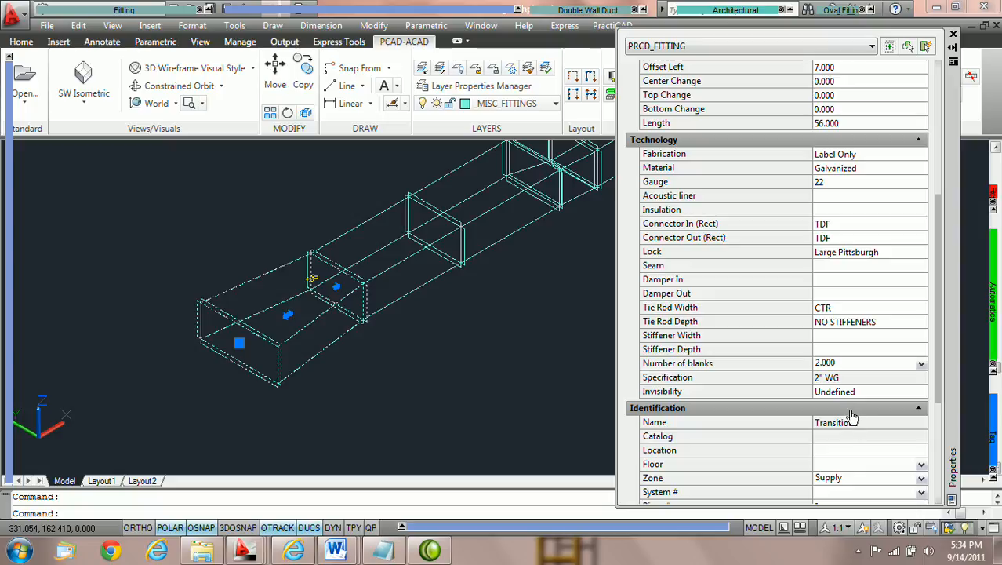
key(Escape)
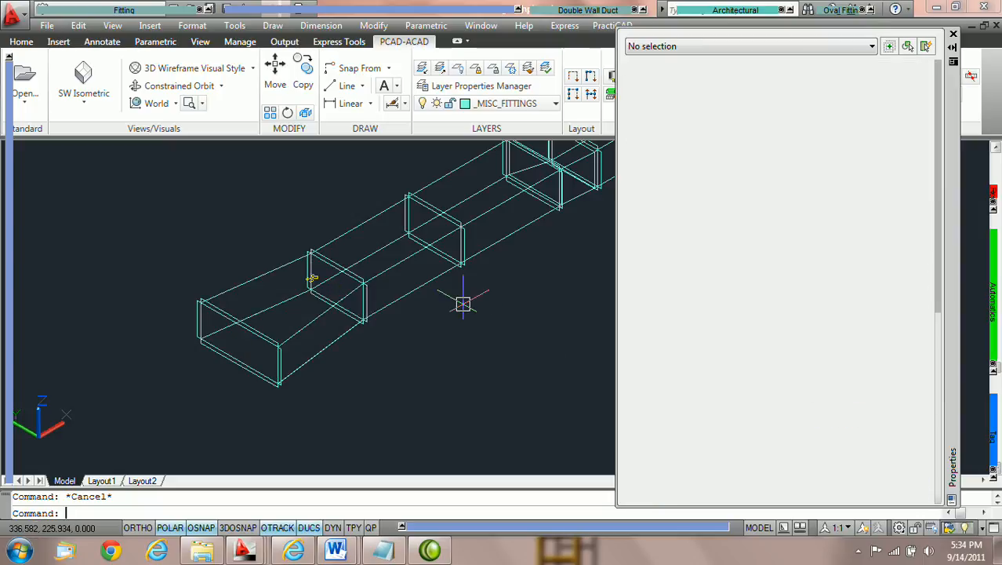
key(ctrl+z)
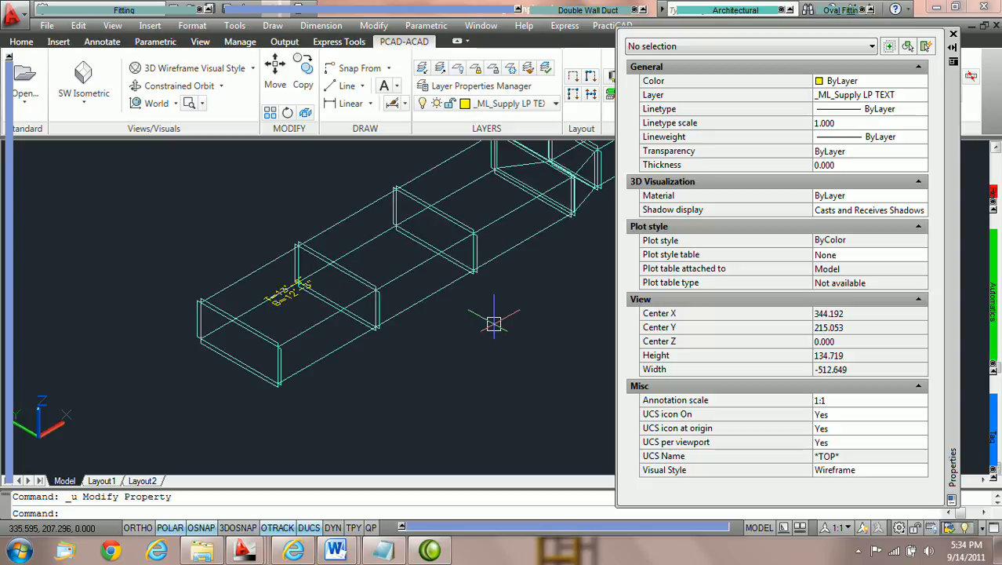
In AutoDuct, set the rectangular Sizing fitting to Finished Length Transition and confirm
middle_drag(510, 284, 465, 320)
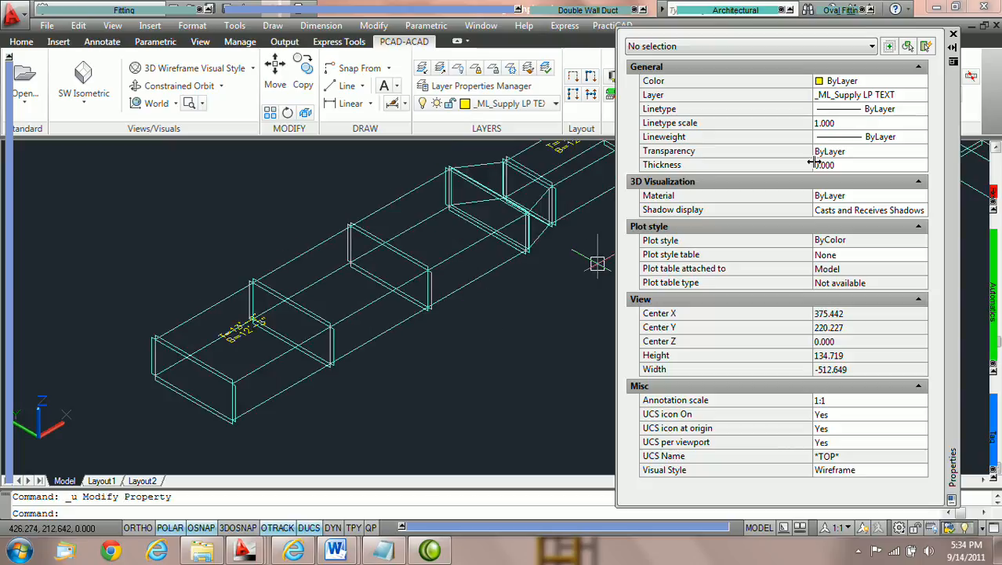
click(953, 34)
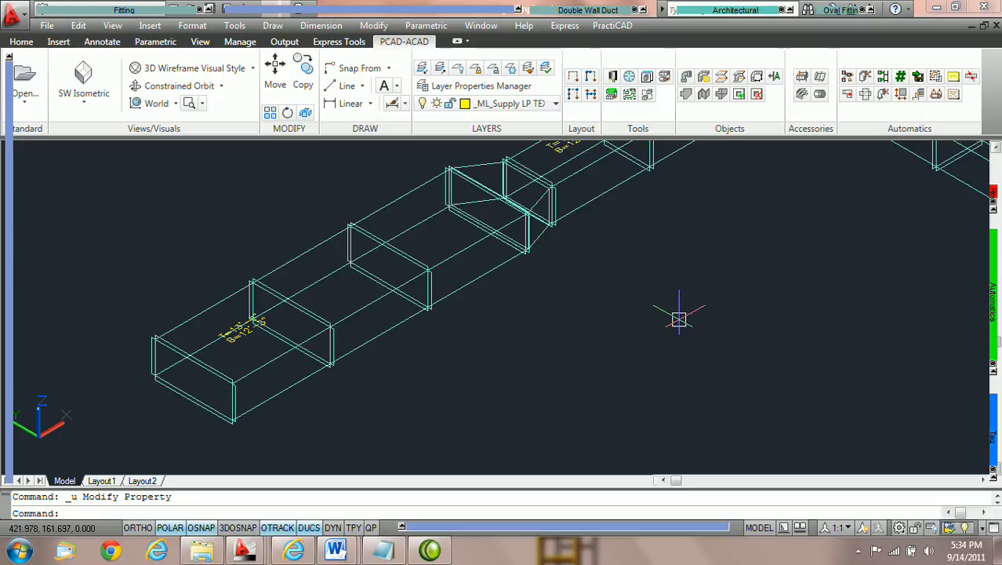
click(865, 77)
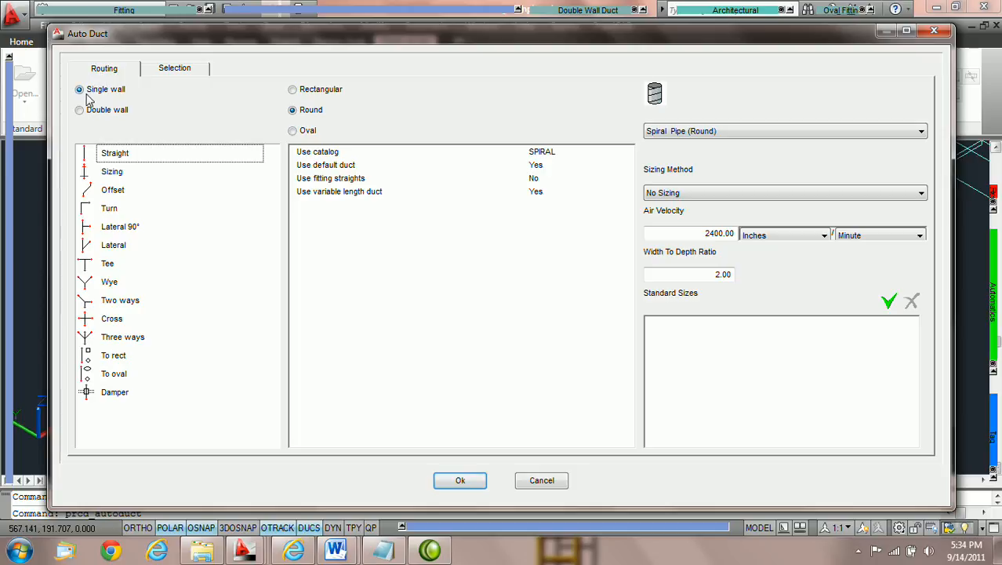
click(293, 91)
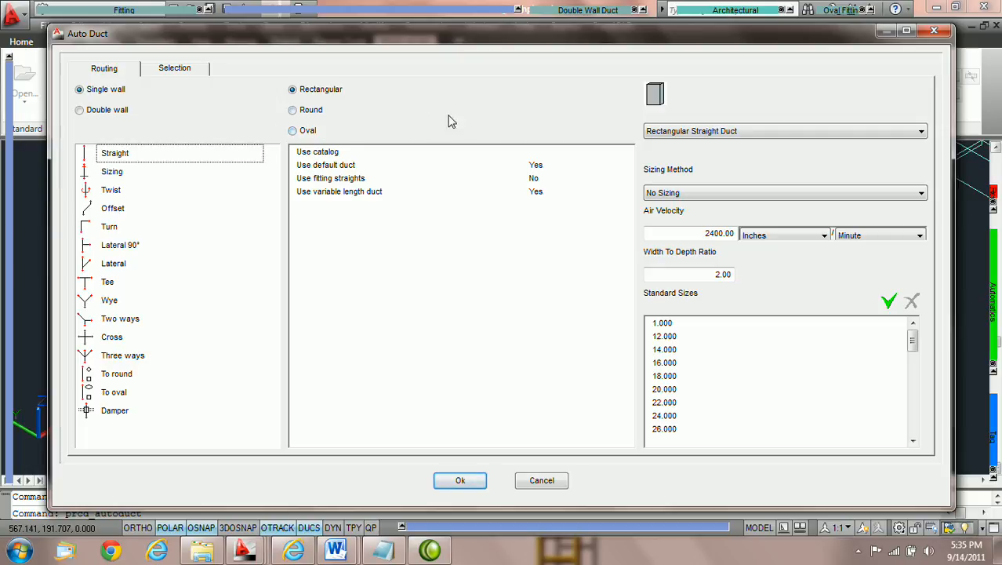
click(114, 174)
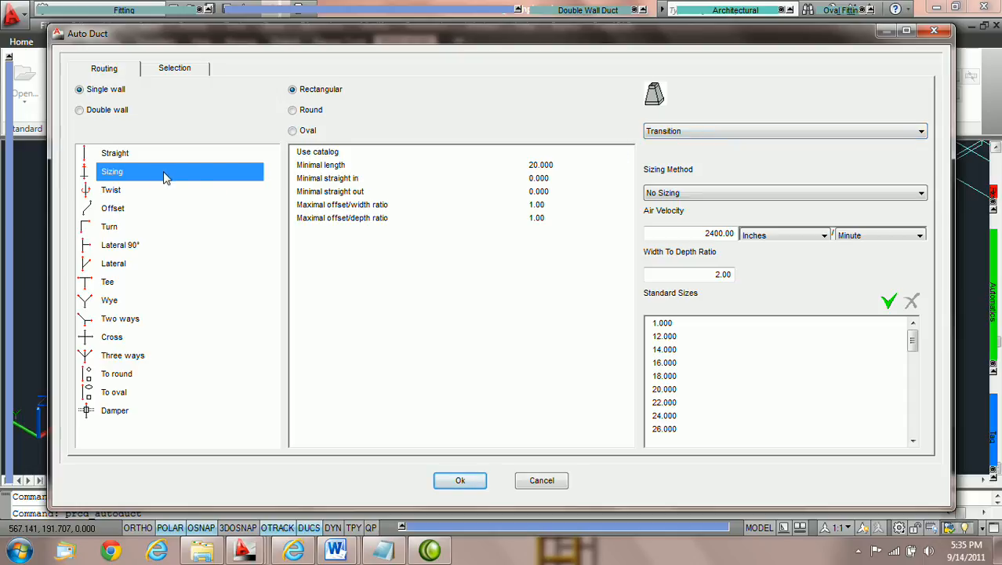
click(706, 133)
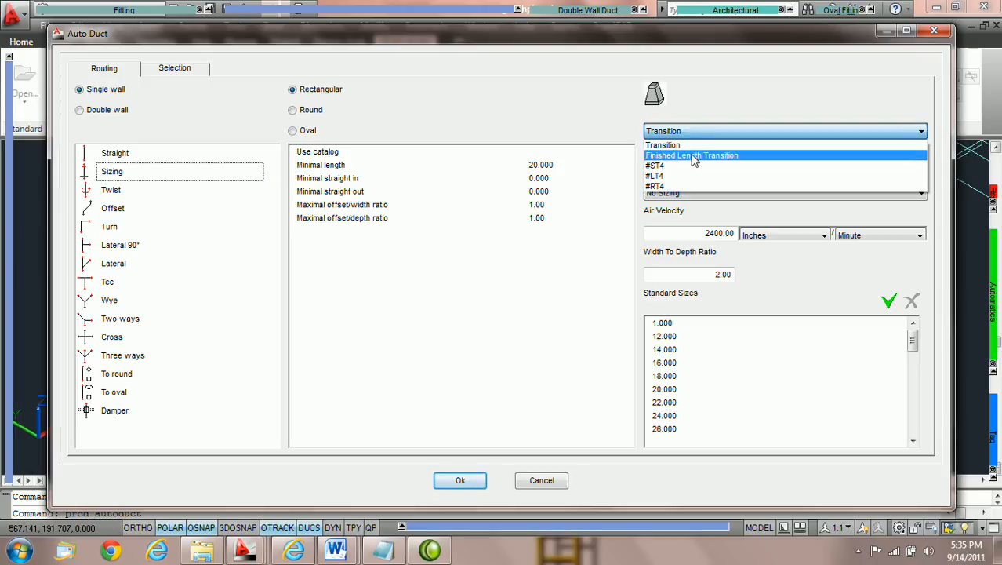
click(695, 156)
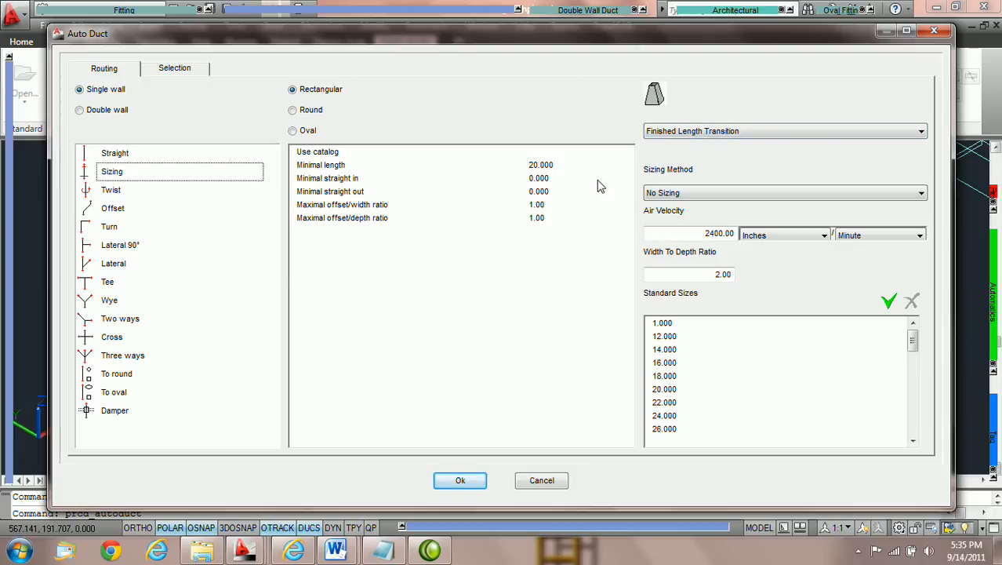
click(461, 481)
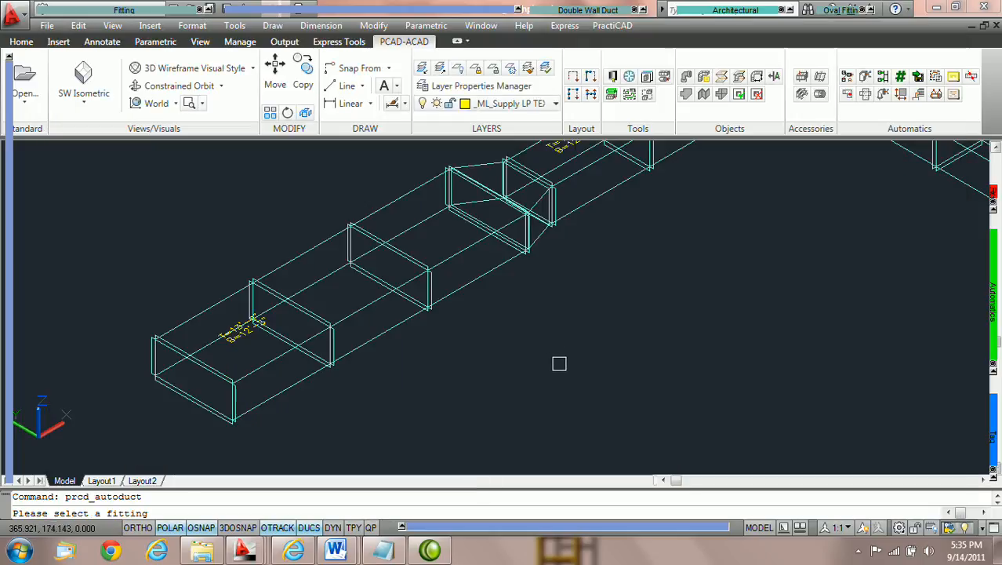
key(Escape)
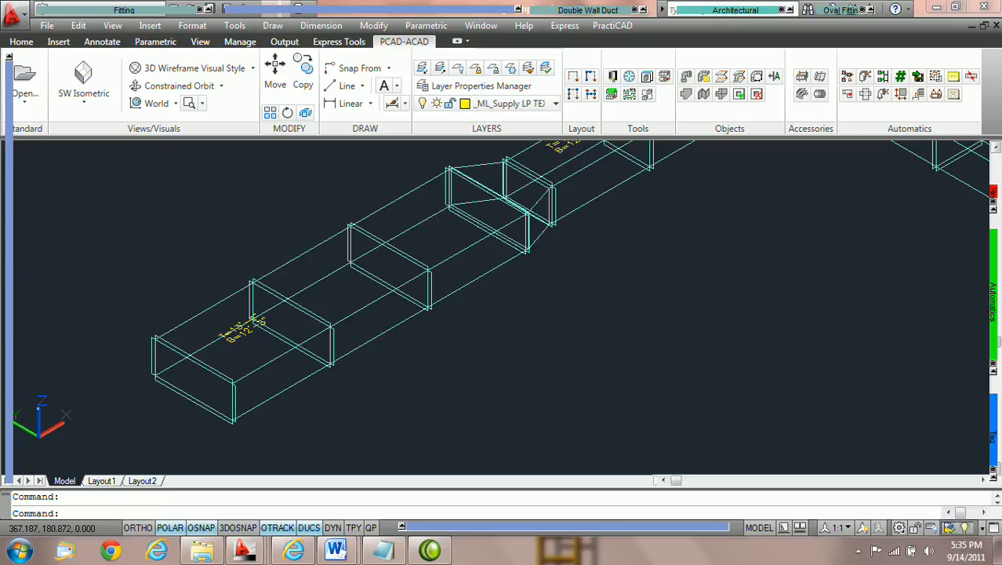
Set the straight segment's Width In to 30 again and review the resulting transition's properties
double_click(392, 326)
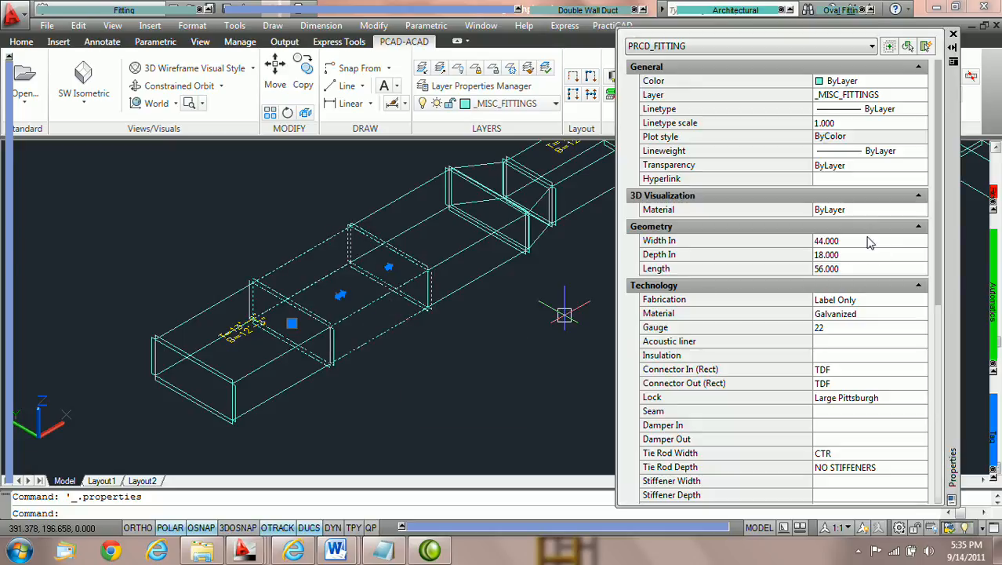
click(861, 240)
text(30)
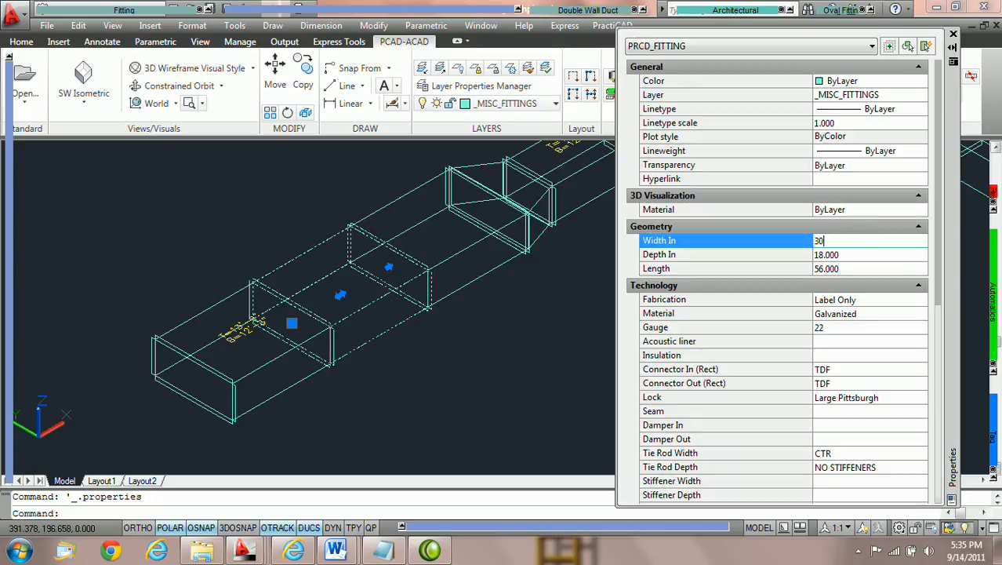
key(Tab)
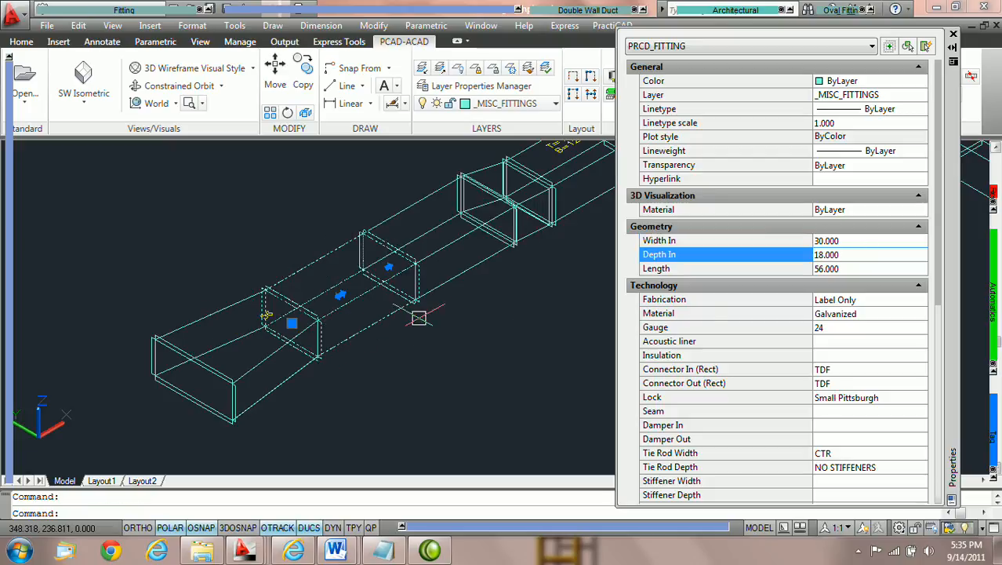
key(Escape)
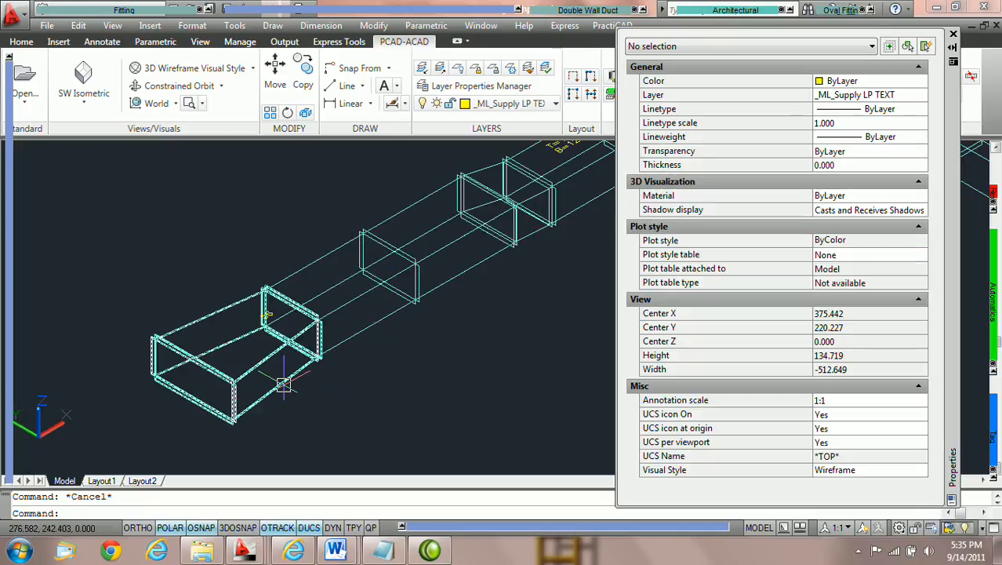
click(285, 384)
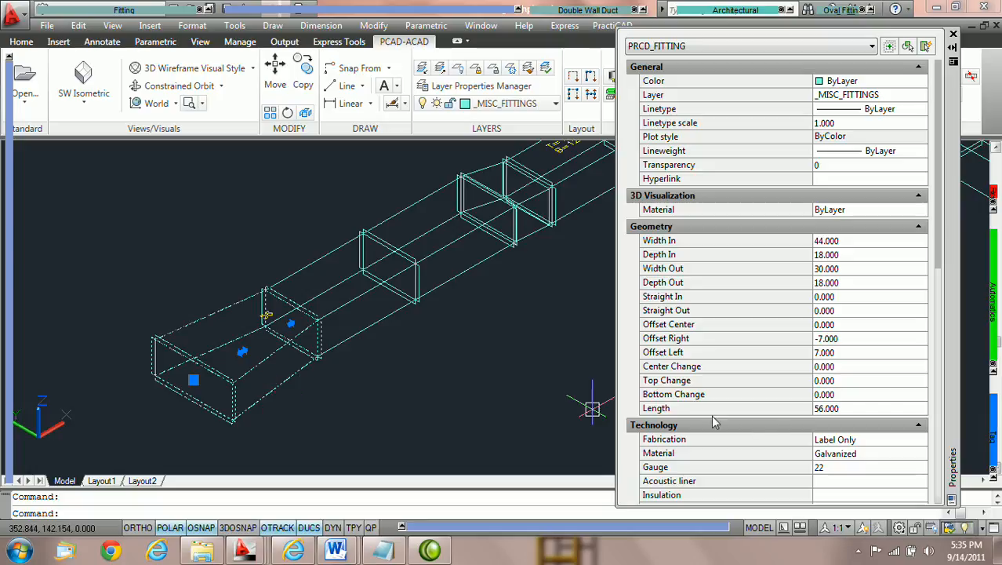
scroll(781, 420, down, 5)
scroll(785, 143, down, 1)
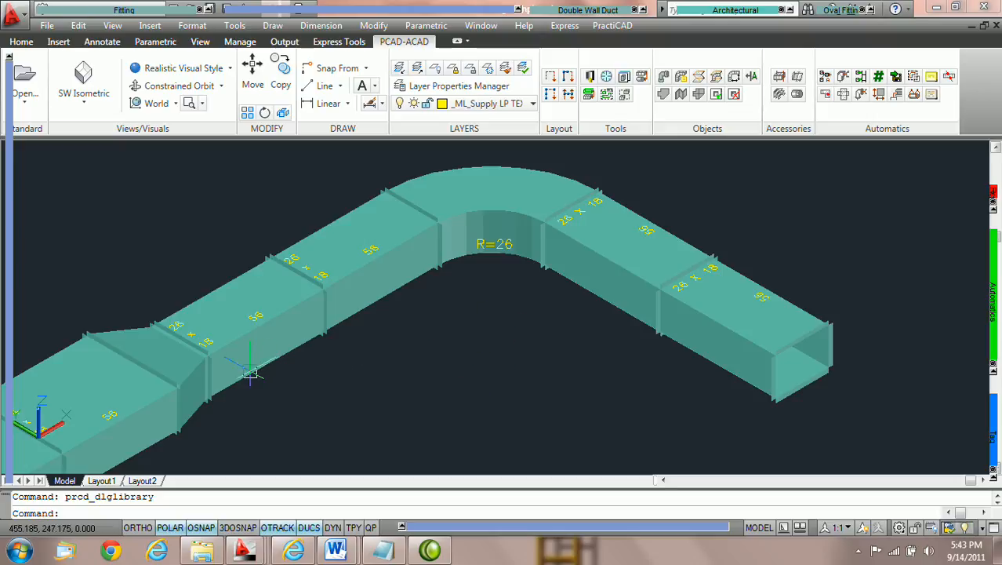
Open the transition's properties in the shaded ductwork and set its Width Out to 30
click(400, 220)
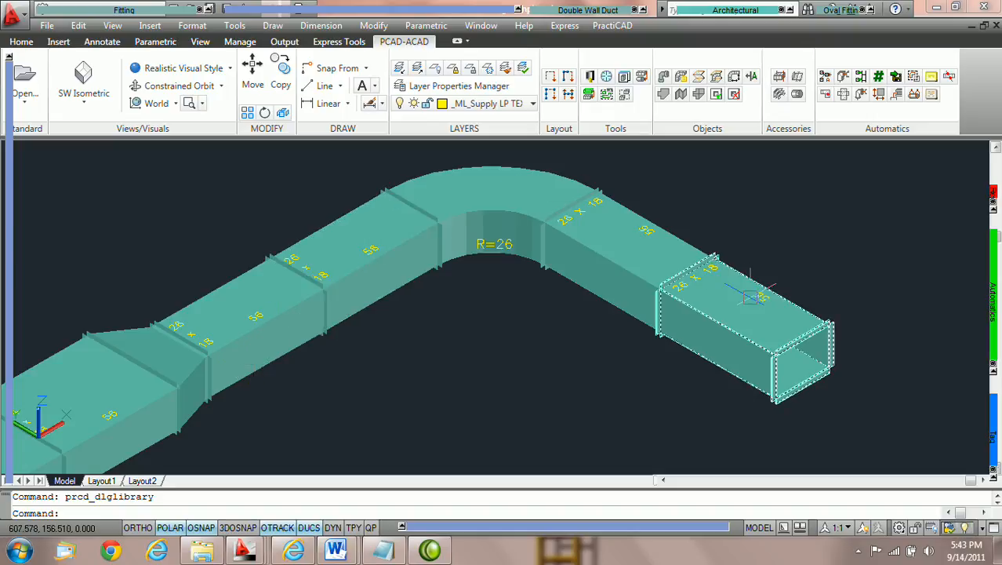
double_click(203, 411)
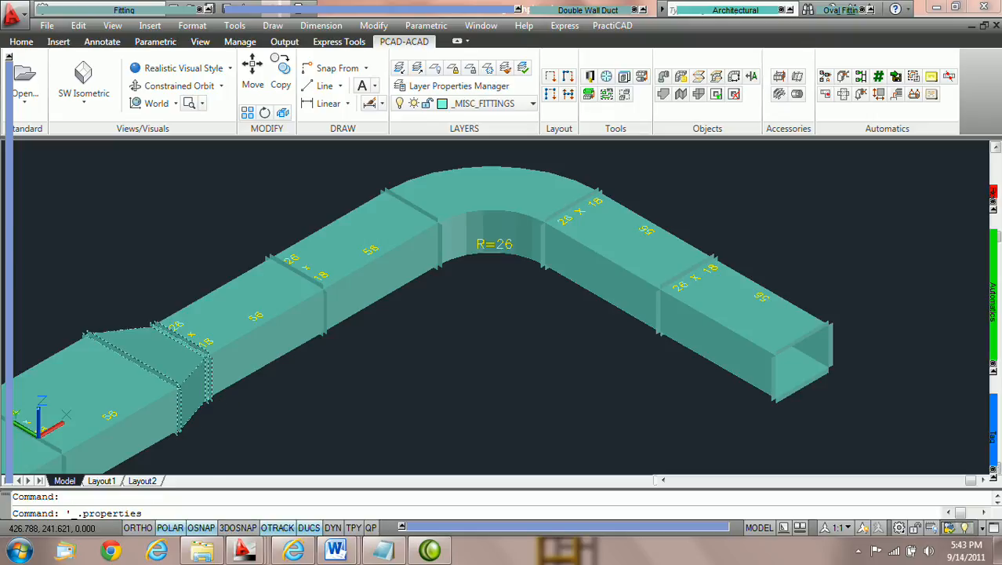
middle_drag(468, 363, 423, 361)
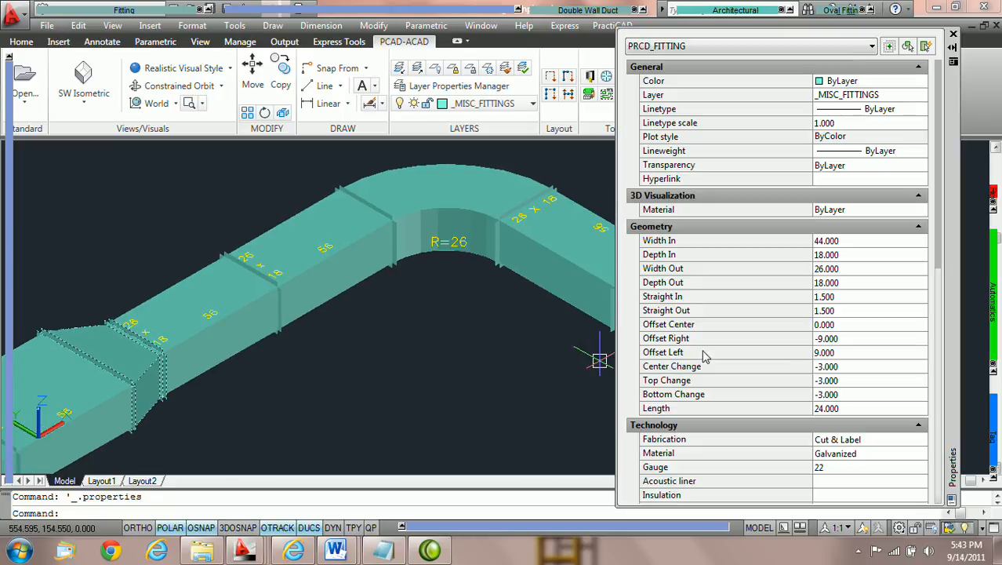
click(866, 269)
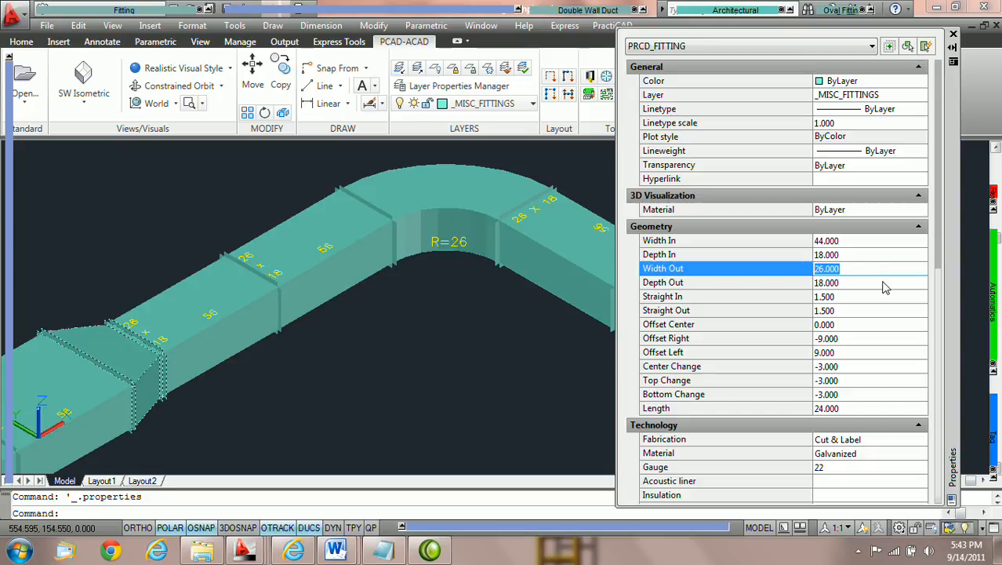
text(30)
key(Return)
click(883, 282)
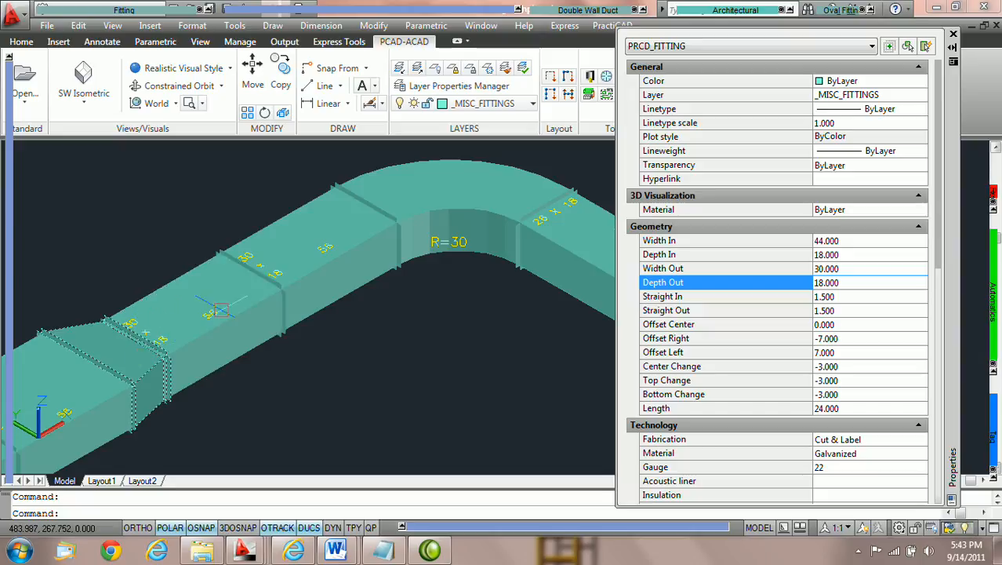
Examine the resized downstream duct segments and elbow along the run
scroll(260, 283, up, 3)
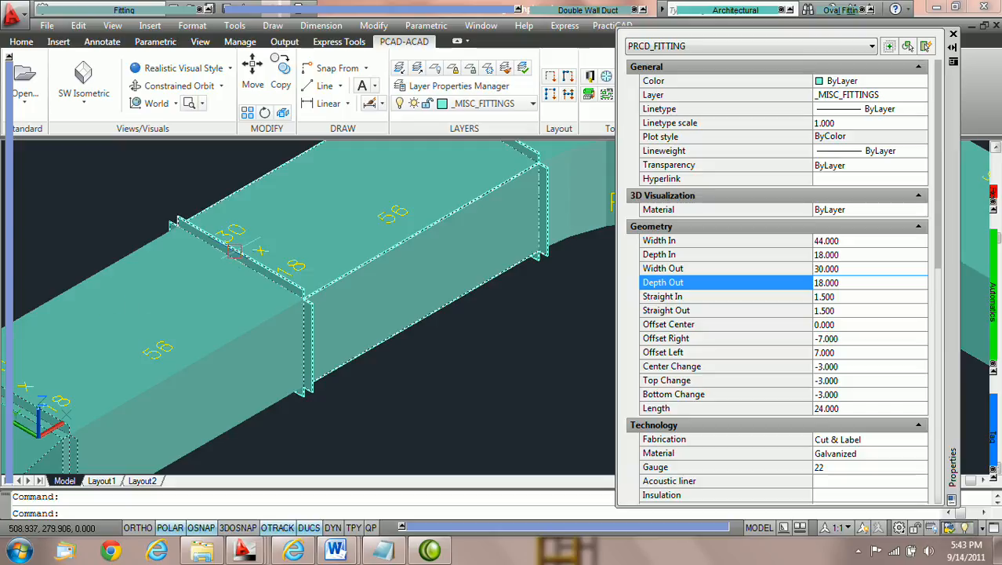
middle_drag(400, 202, 270, 273)
scroll(269, 273, down, 2)
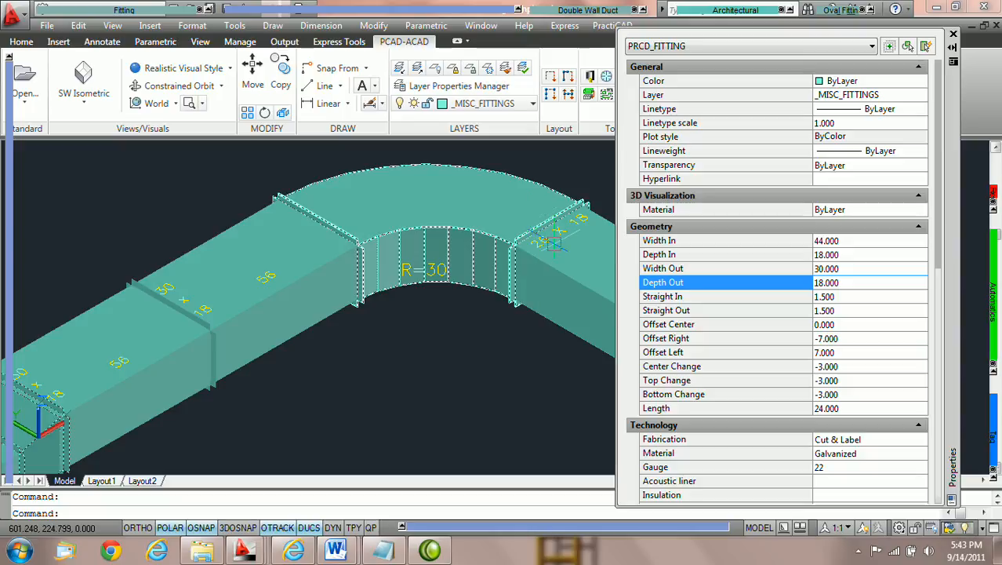
middle_drag(528, 246, 430, 233)
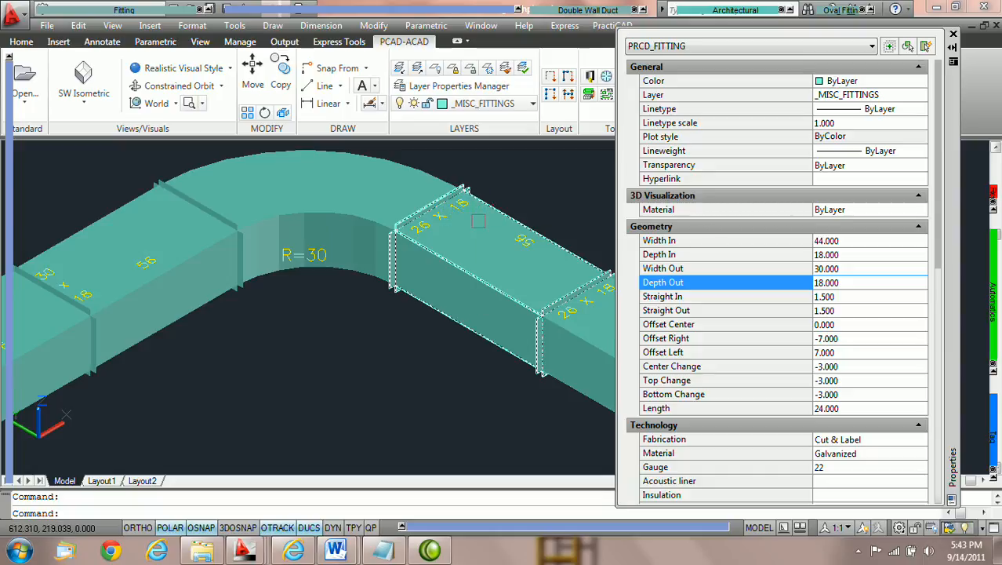
scroll(478, 223, down, 2)
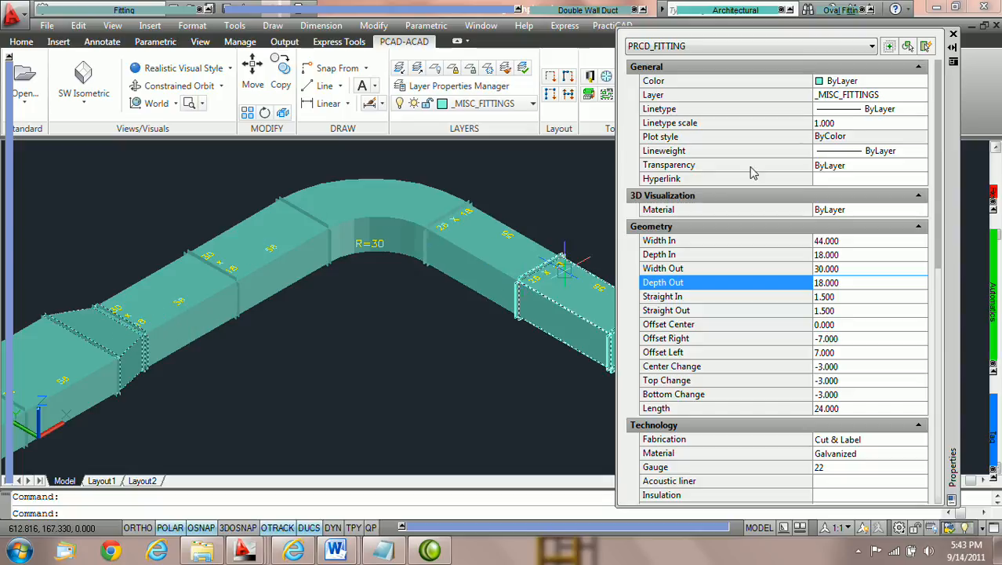
In the PractiCAD library's Ductwork settings, enable Keep Duct Size at Turn and save the settings
click(953, 36)
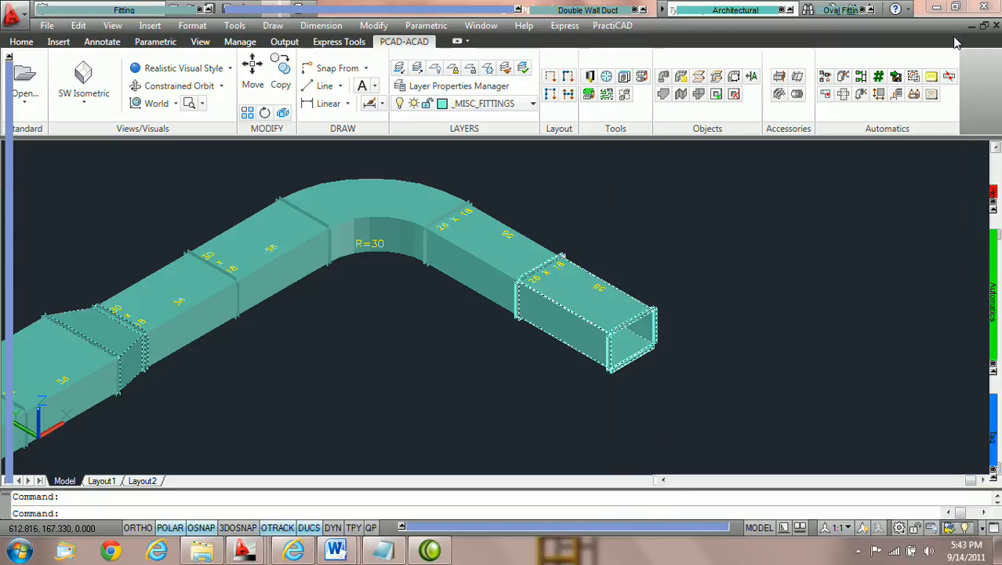
key(Escape)
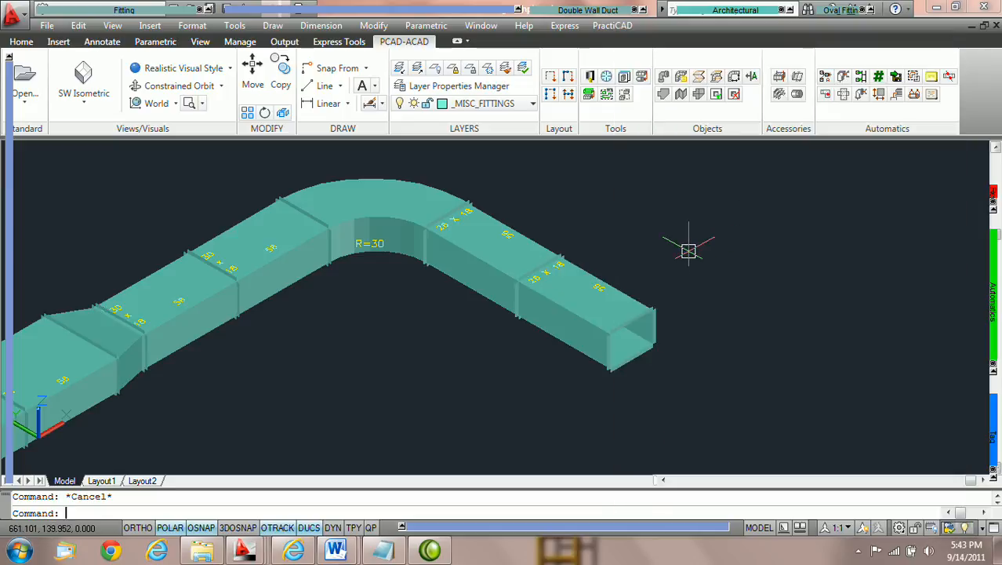
click(590, 77)
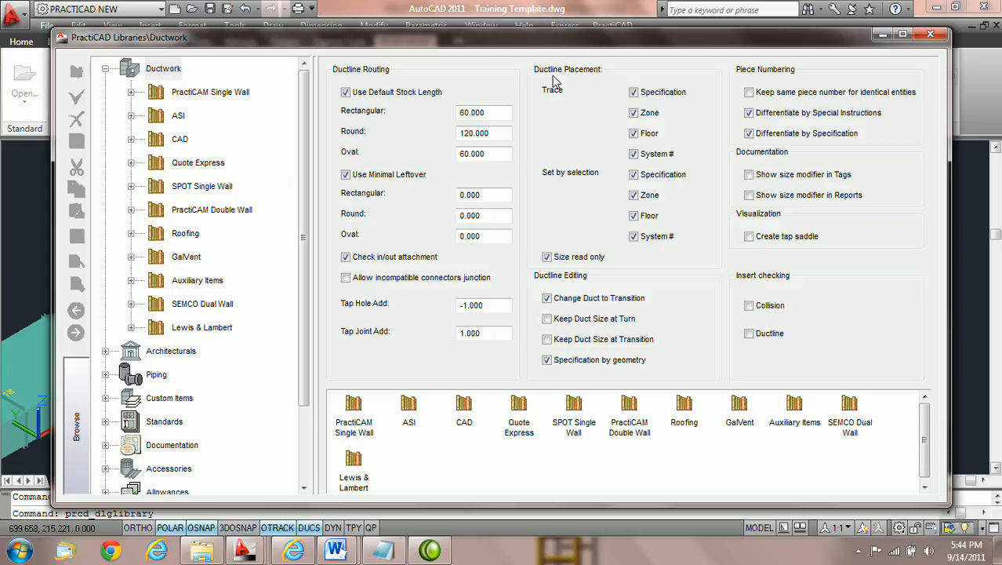
click(164, 70)
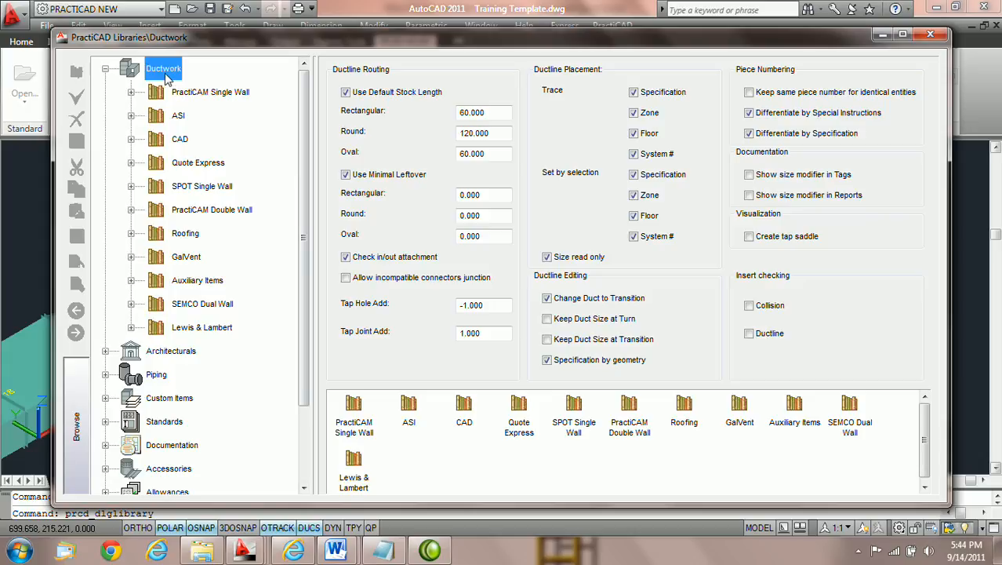
click(106, 70)
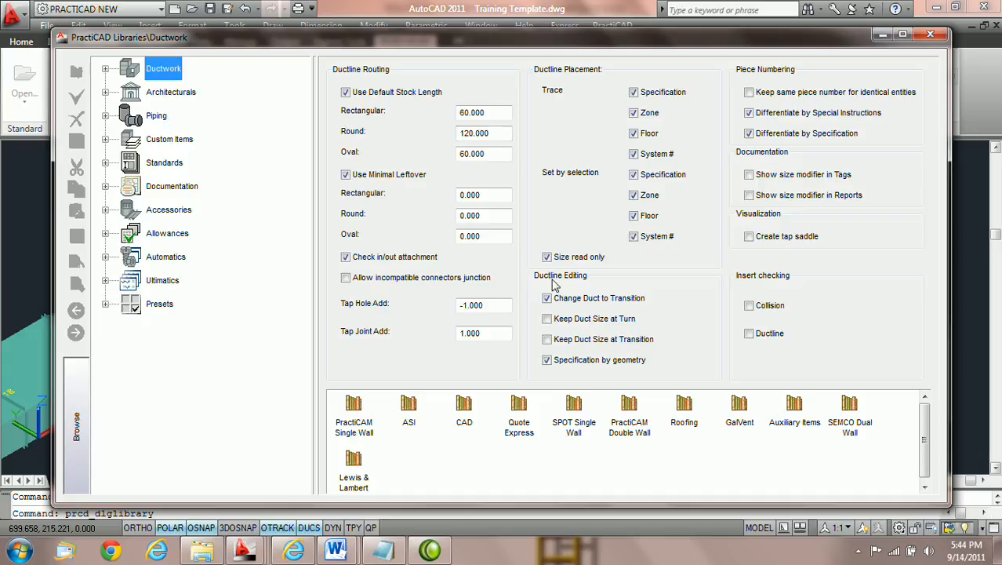
click(547, 319)
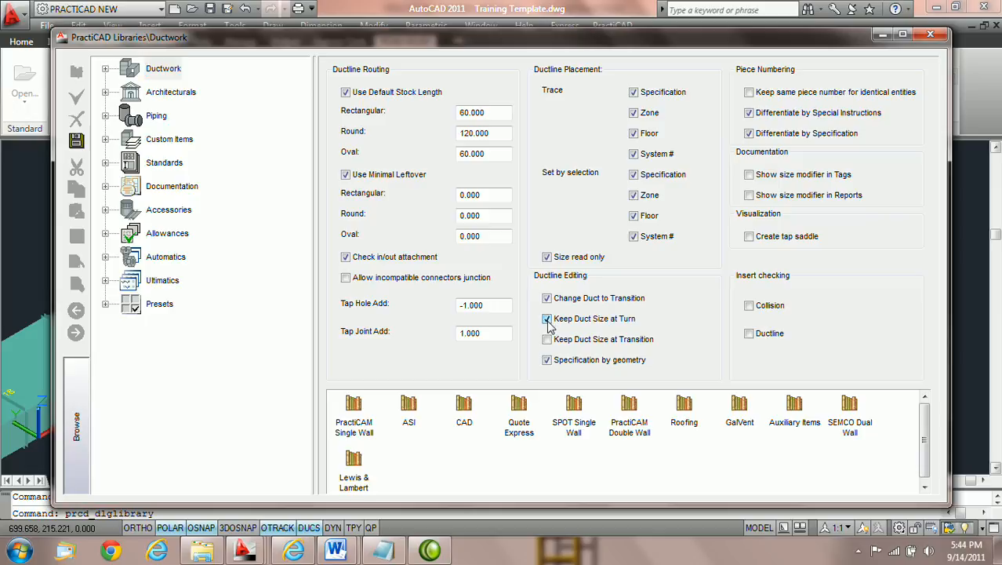
click(77, 140)
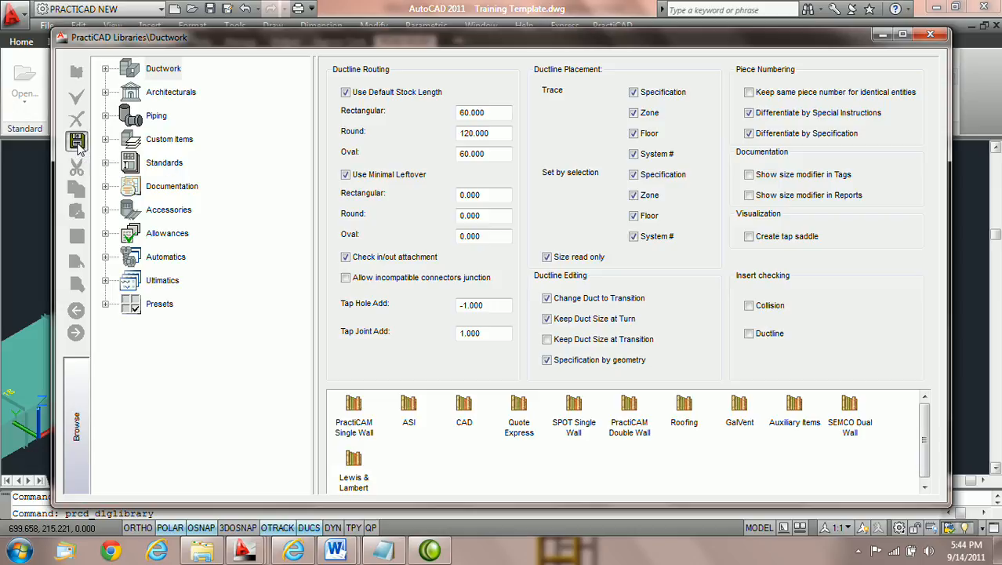
click(930, 34)
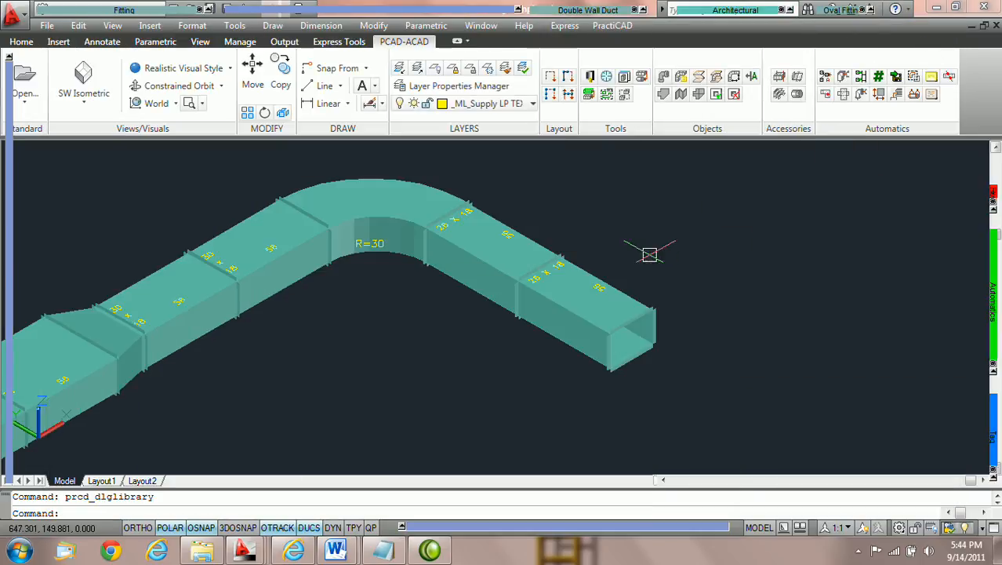
Set the transition's Width Out to 34 and examine the resized elbow and downstream duct segments
double_click(134, 379)
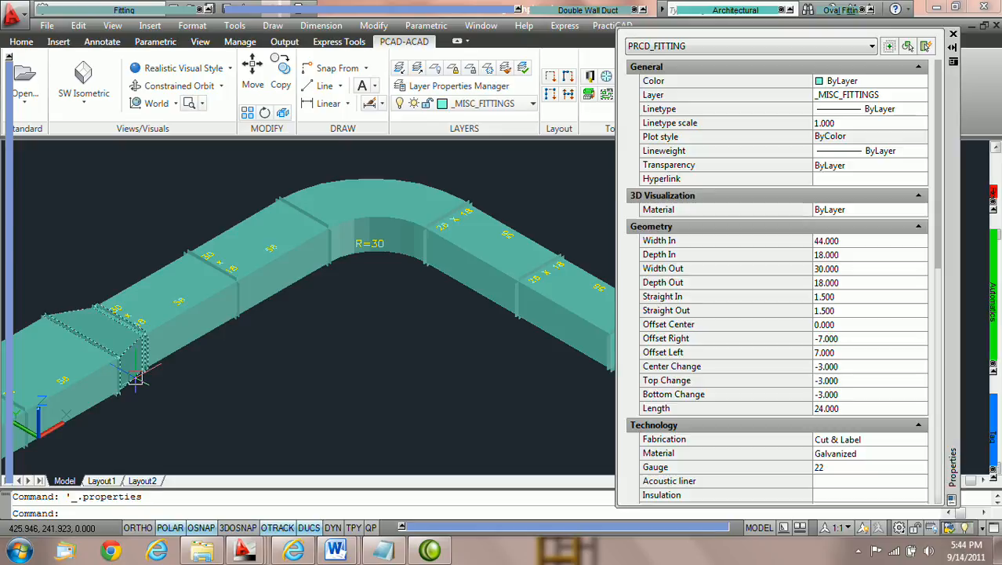
click(862, 269)
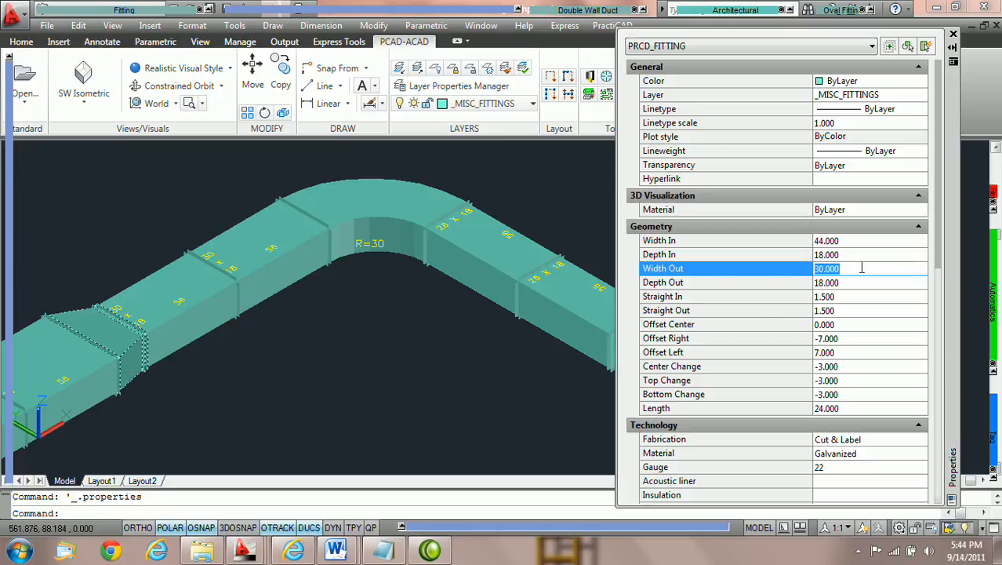
text(34)
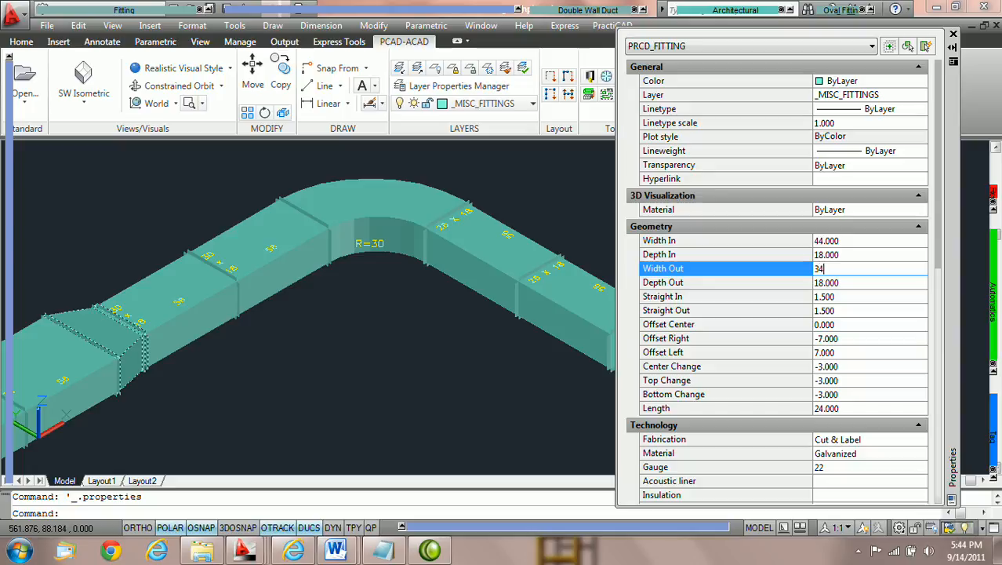
key(Tab)
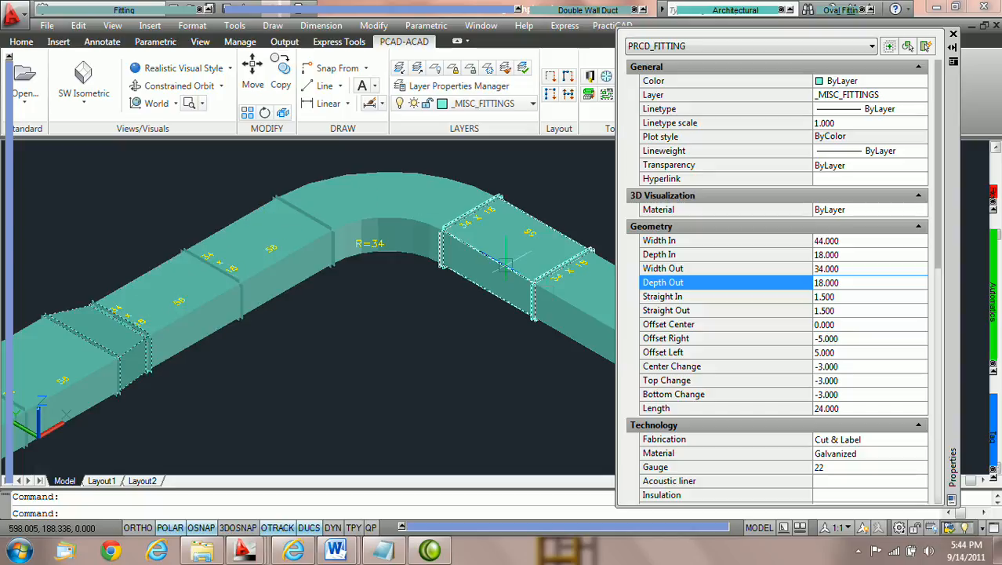
middle_drag(541, 302, 493, 295)
scroll(493, 295, up, 1)
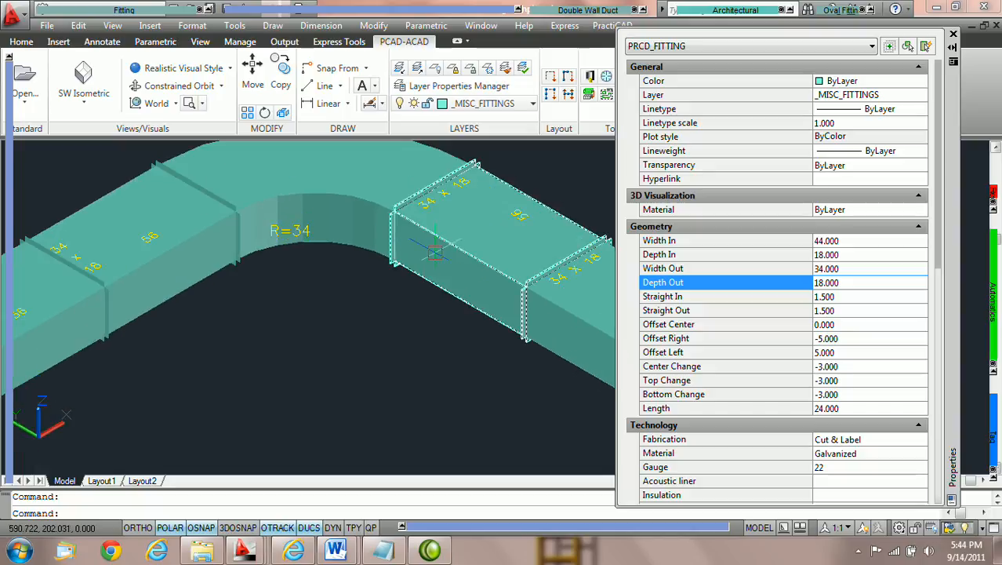
scroll(437, 303, up, 1)
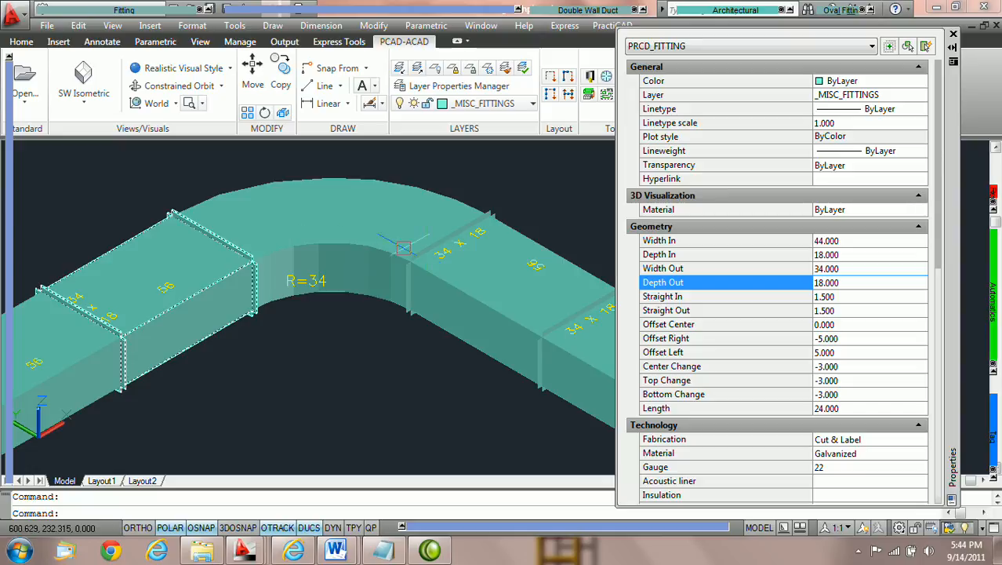
scroll(496, 305, down, 1)
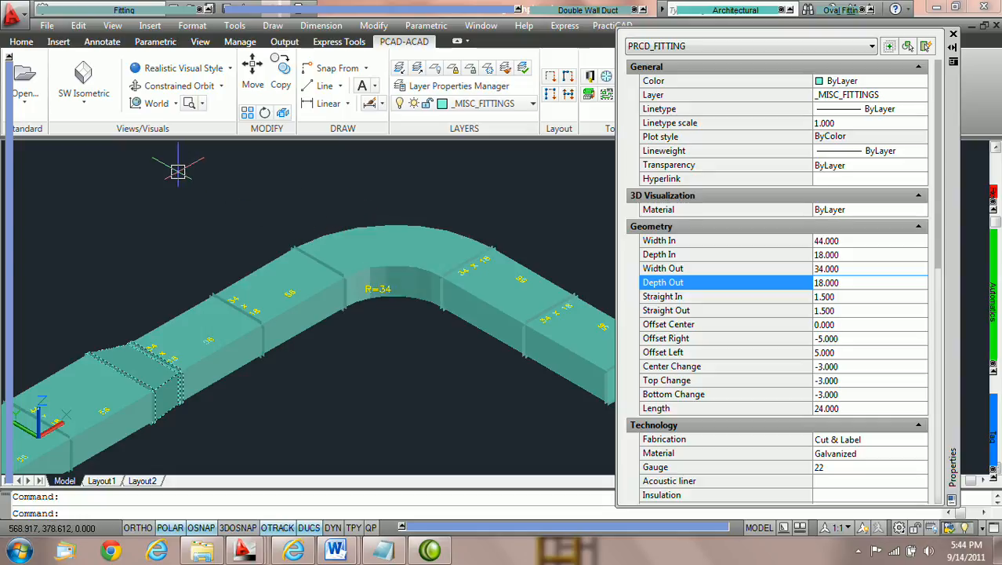
Insert a 12 Spiral Duct segment in top view, placed above the rectangular ductwork run
click(88, 109)
click(90, 135)
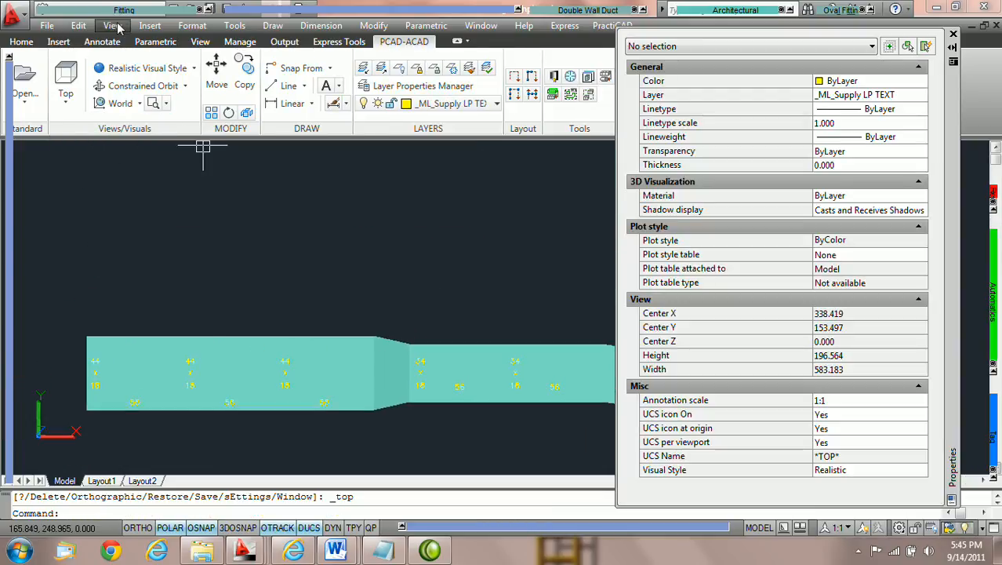
mouse_move(111, 11)
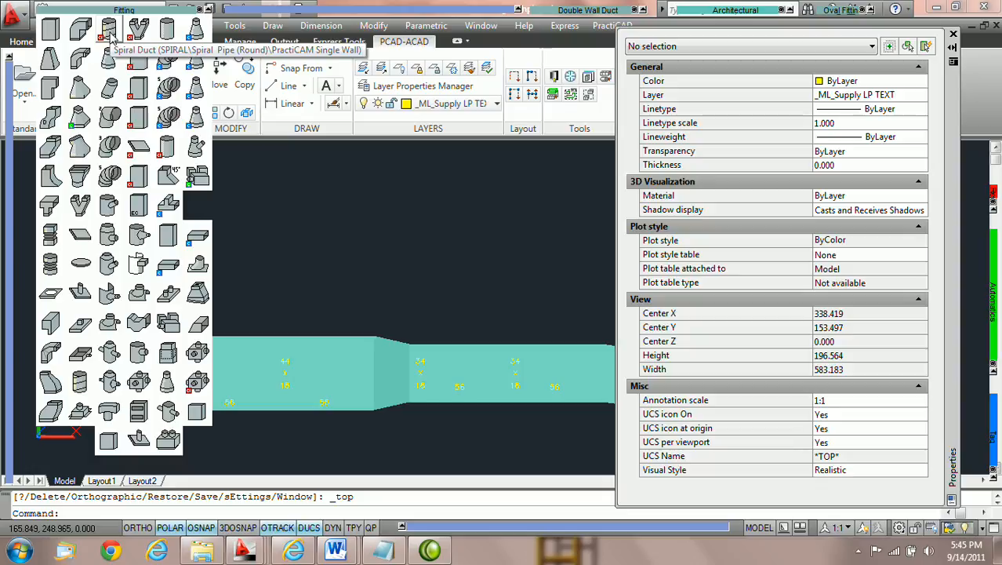
click(110, 33)
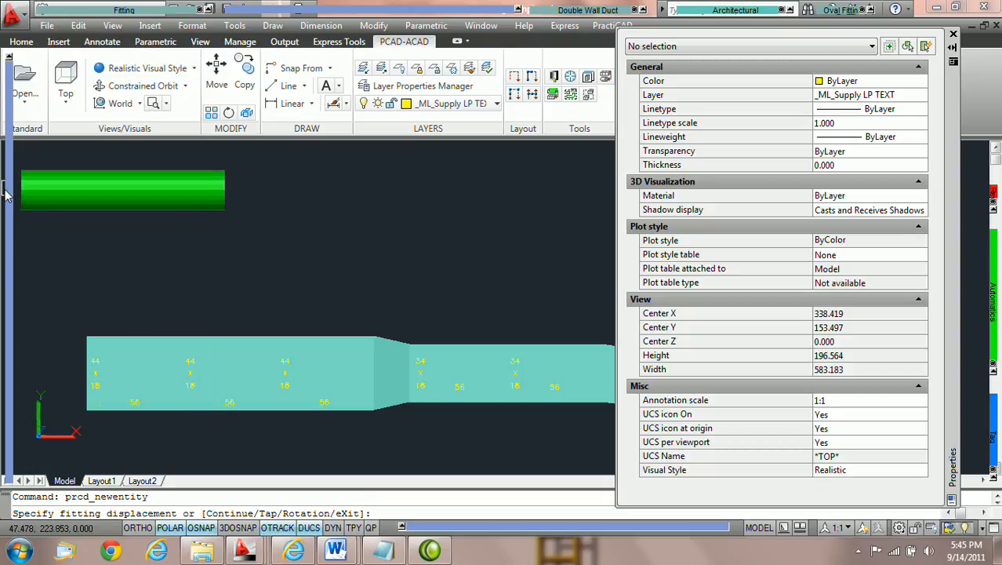
click(192, 119)
text(12)
key(Return)
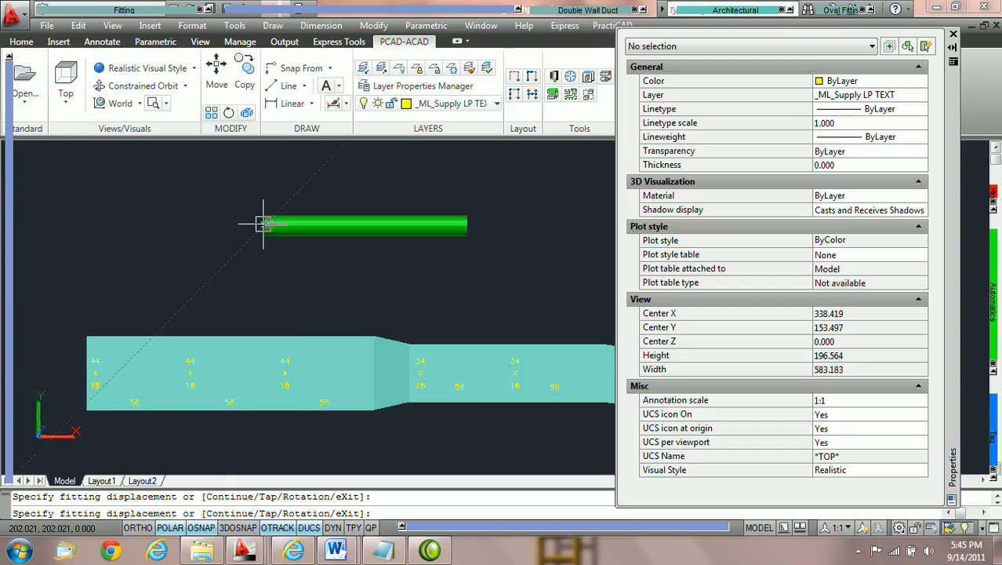
click(157, 215)
click(206, 214)
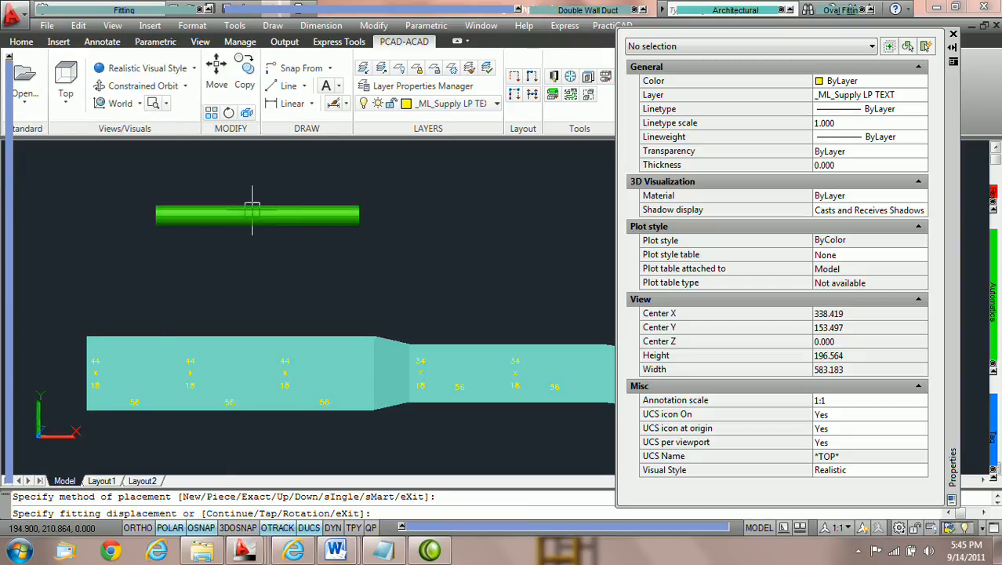
key(Return)
Try attaching a Round Elbow Gored 3 to the spiral duct's end with the Continue option
scroll(325, 197, up, 2)
key(Escape)
middle_drag(378, 161, 256, 182)
click(131, 19)
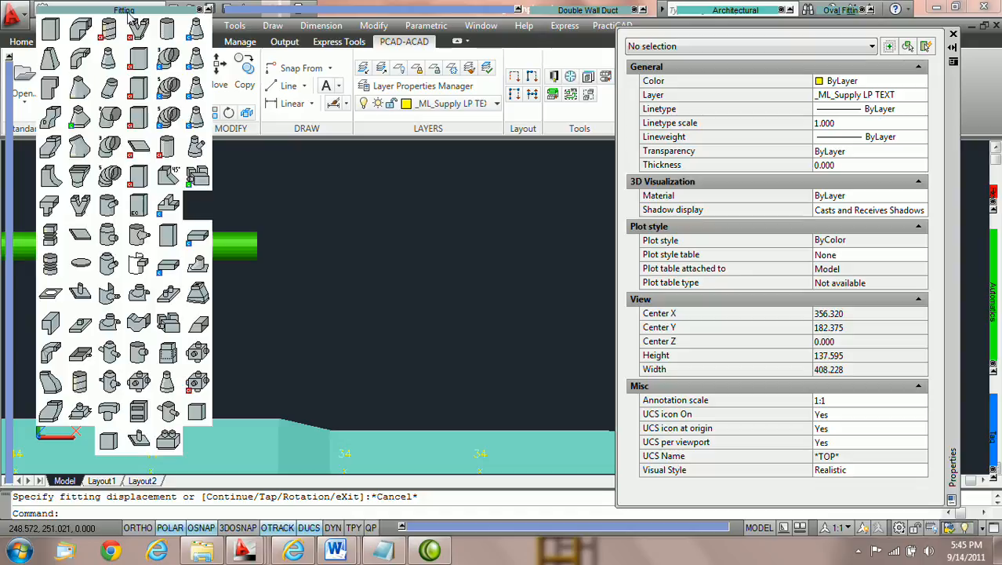
click(110, 149)
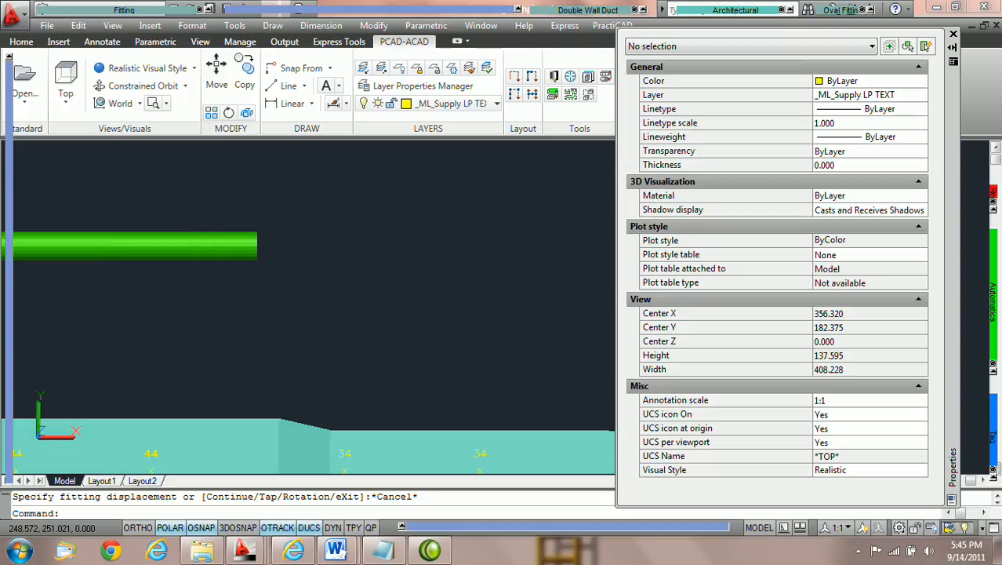
text(c)
key(Return)
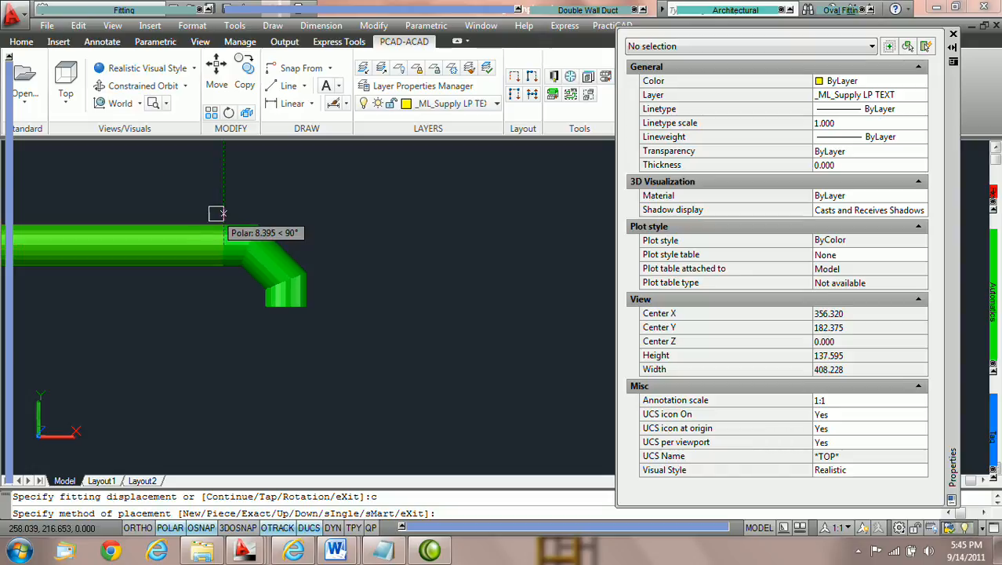
middle_drag(228, 205, 189, 189)
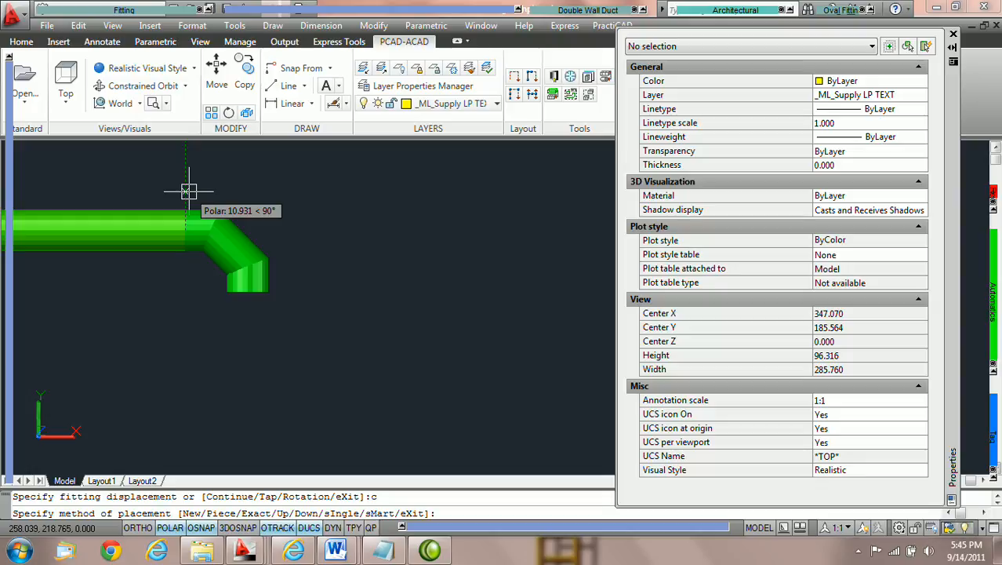
key(Escape)
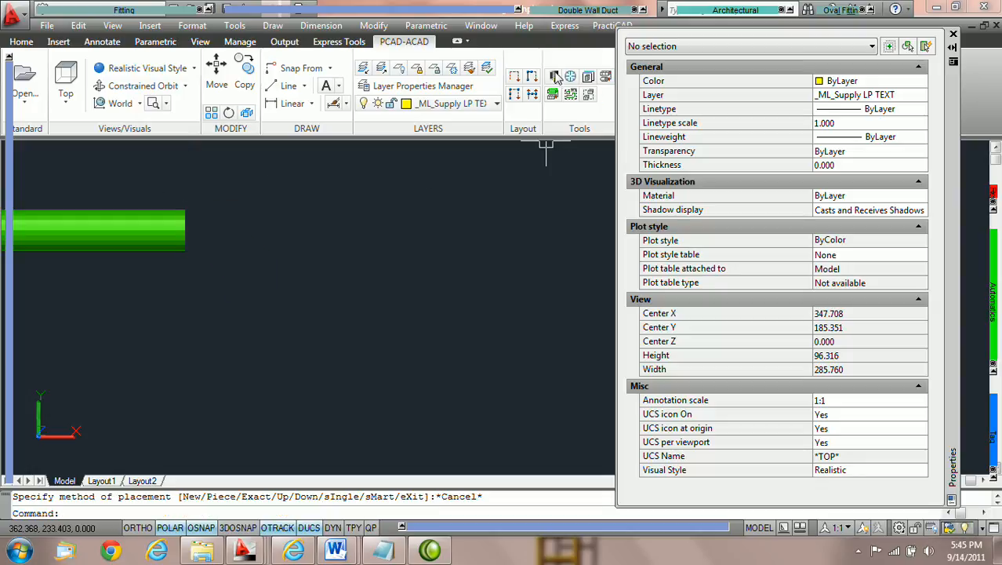
Disable Keep Duct Size at Turn in the library's Ductwork settings and save them
click(554, 79)
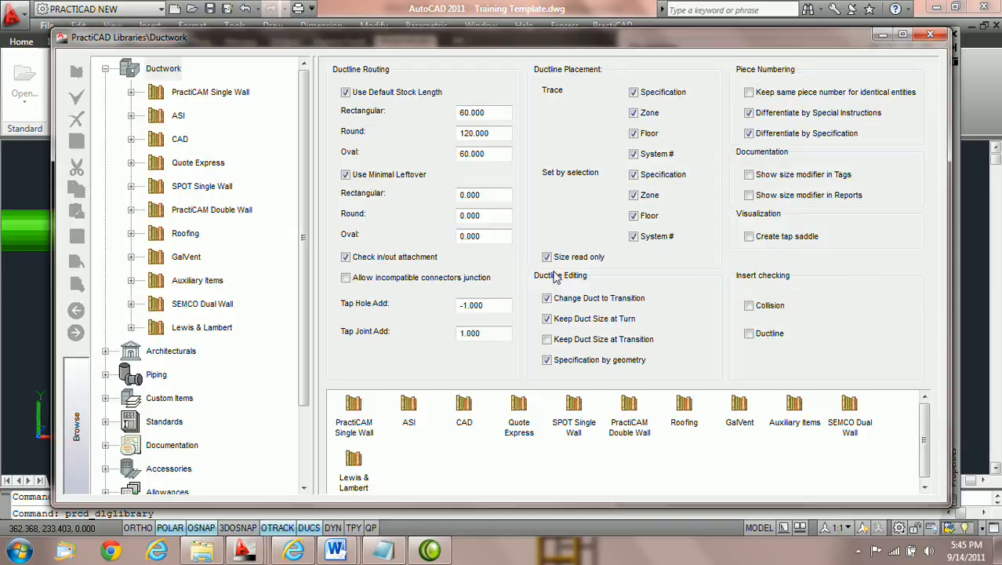
click(548, 320)
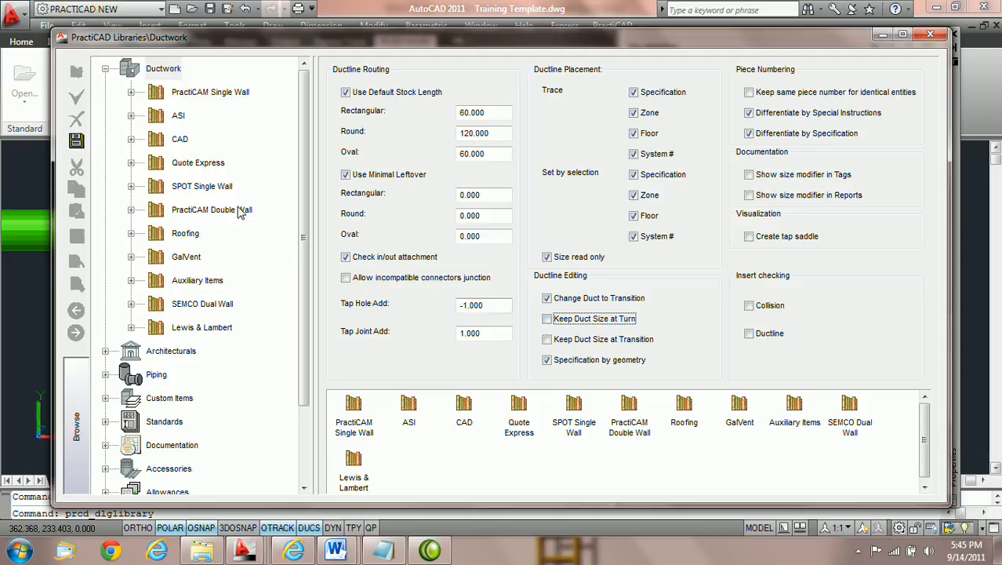
click(78, 143)
click(930, 34)
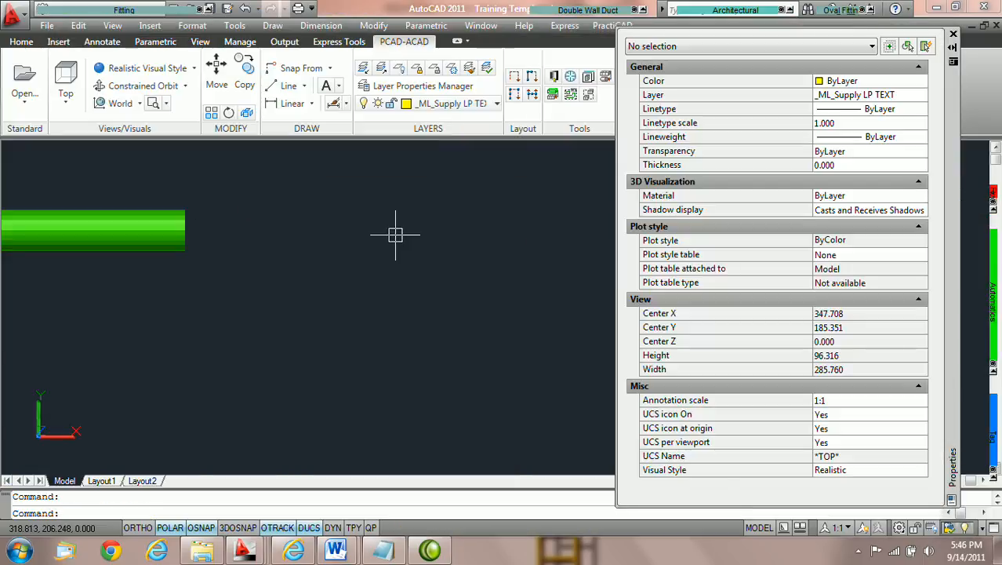
Try attaching a Round Elbow Gored 5 to the spiral duct's end
mouse_move(127, 11)
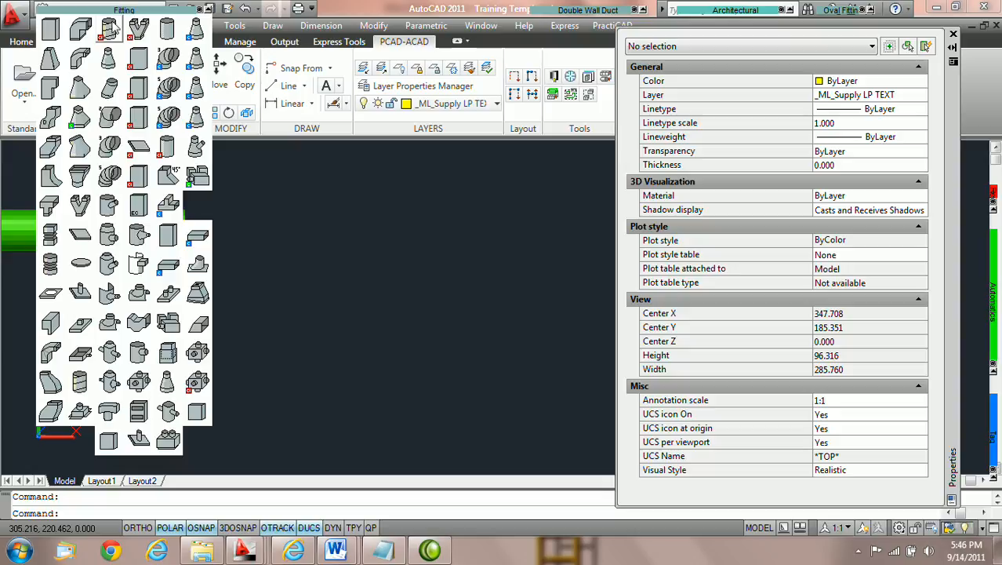
click(112, 179)
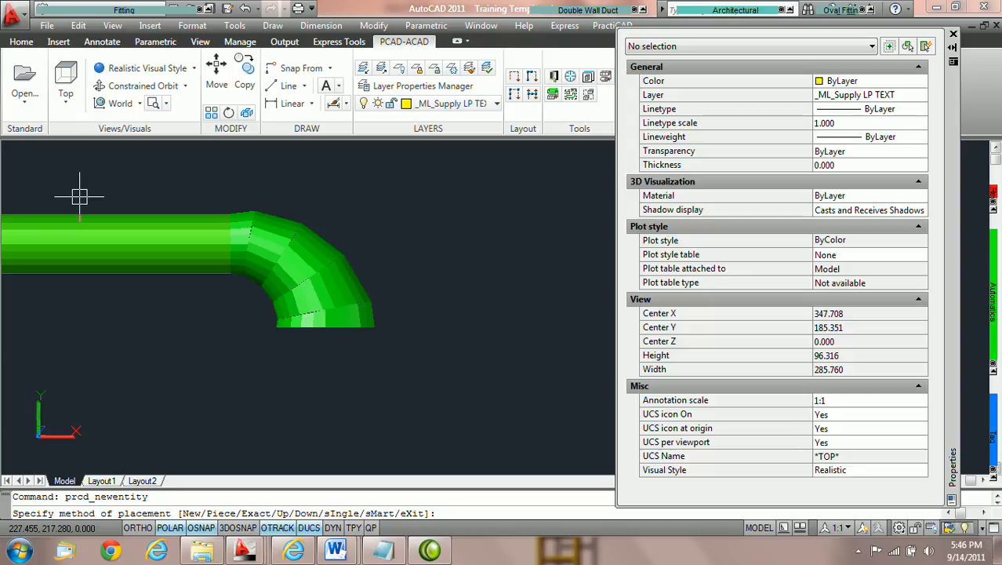
key(Escape)
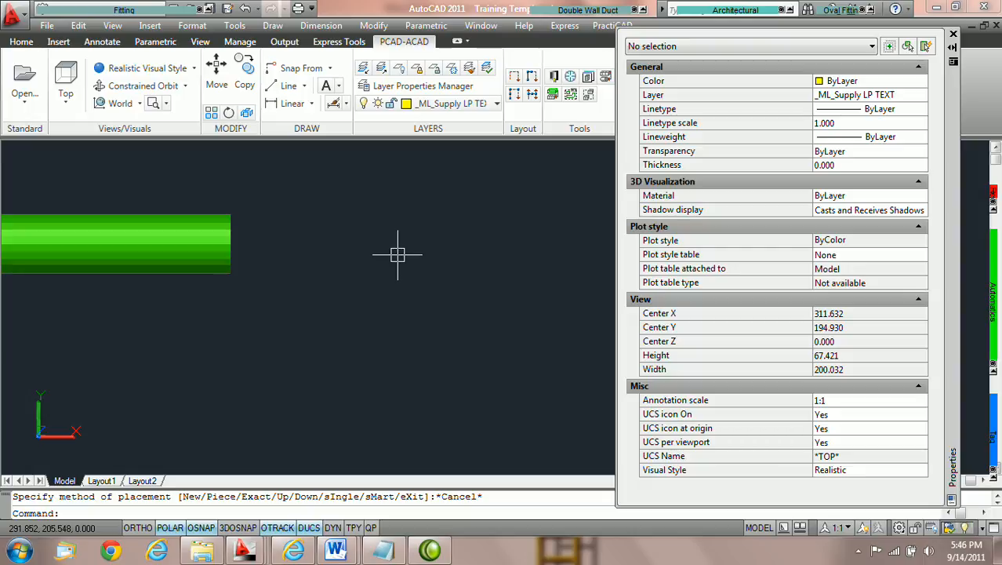
Examine the rectangular run's transition and elbow in plan view
scroll(397, 254, down, 2)
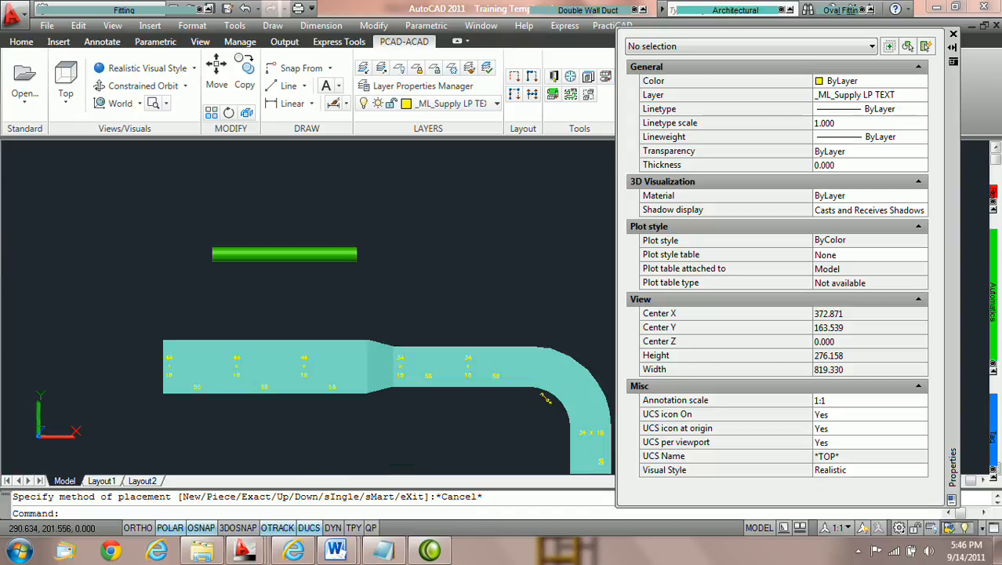
middle_drag(507, 322, 386, 199)
scroll(318, 258, up, 2)
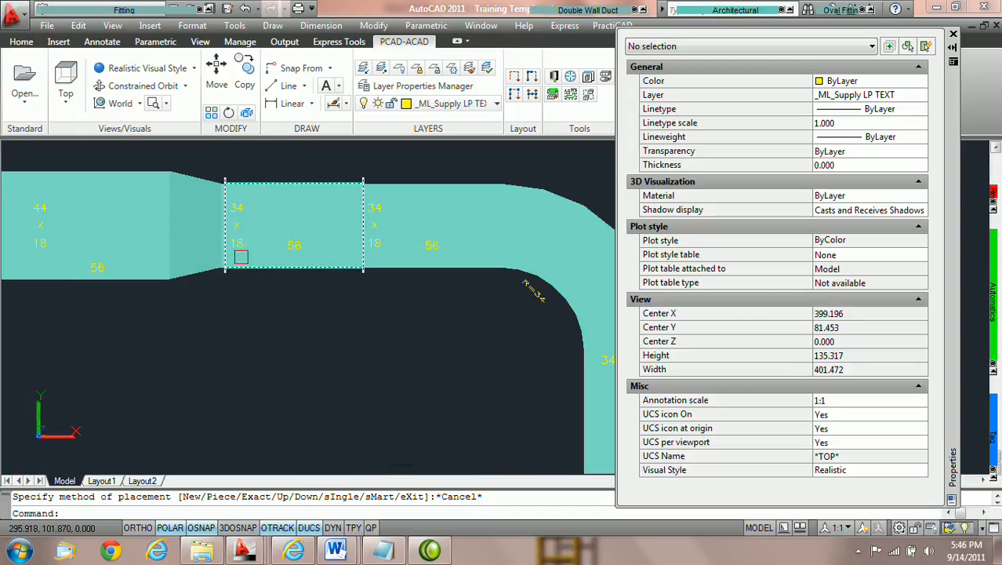
middle_drag(310, 258, 243, 268)
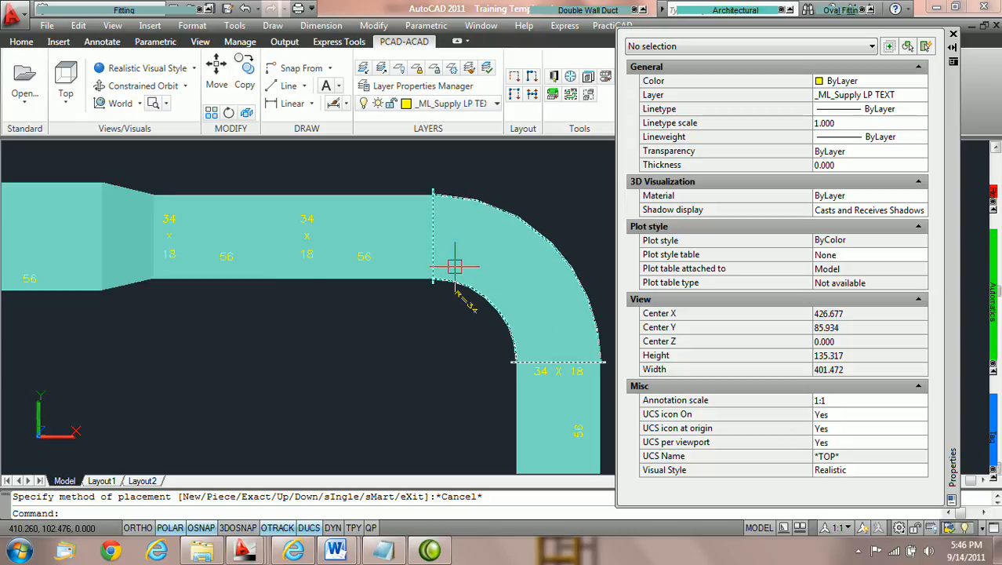
mouse_move(445, 256)
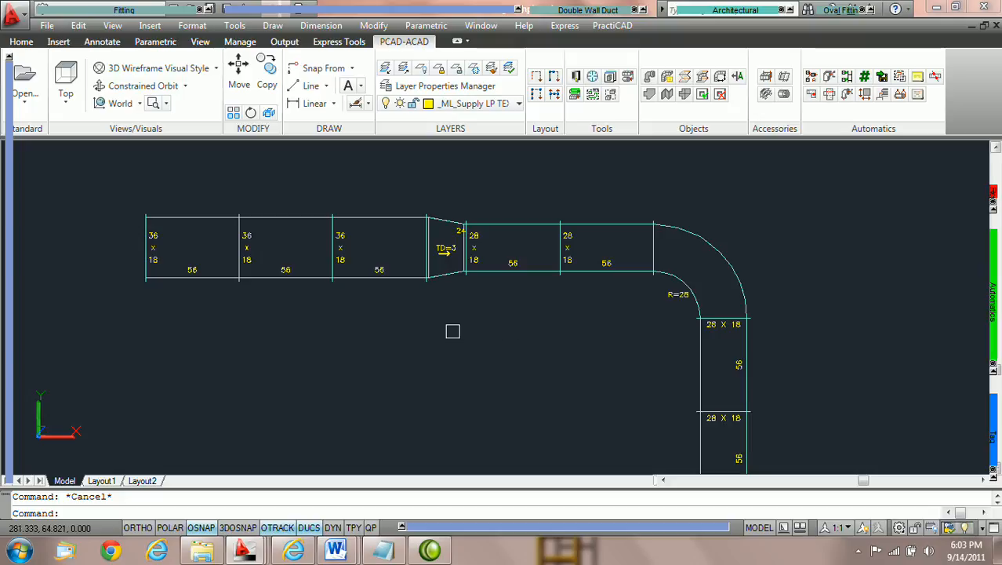
Set the width of the first 36 x 18 rectangular duct to 42
scroll(414, 324, up, 1)
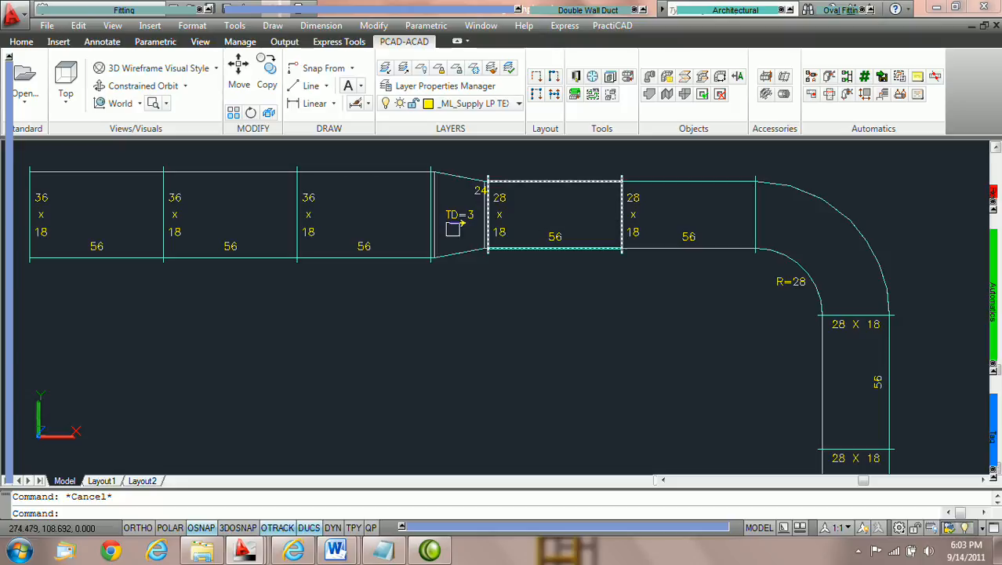
double_click(97, 169)
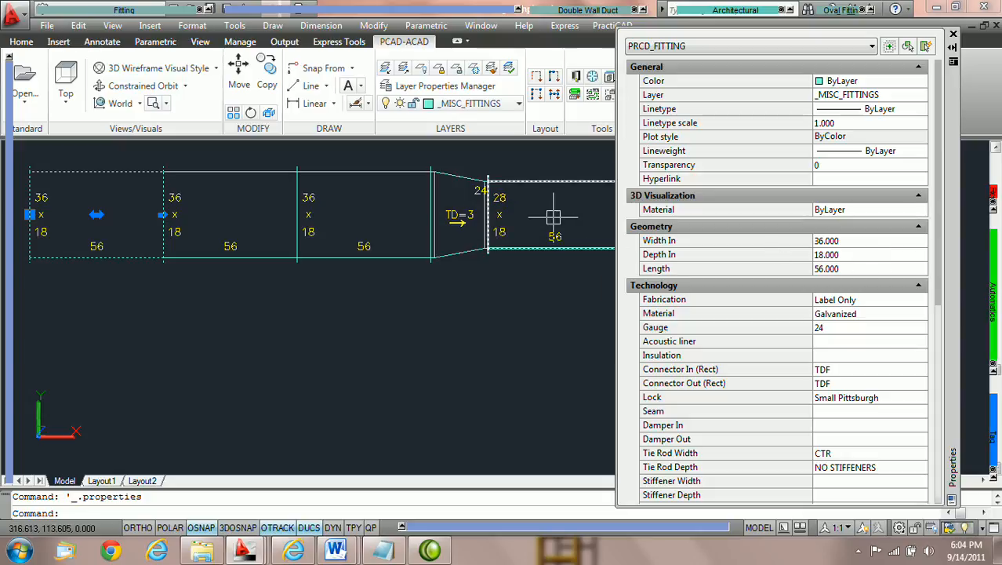
click(856, 242)
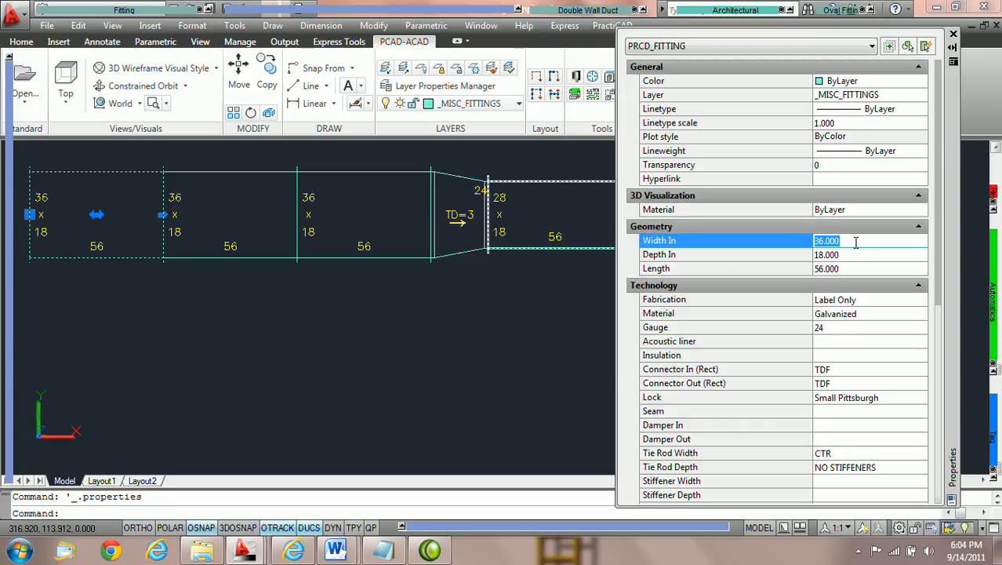
text(42)
key(Return)
key(Tab)
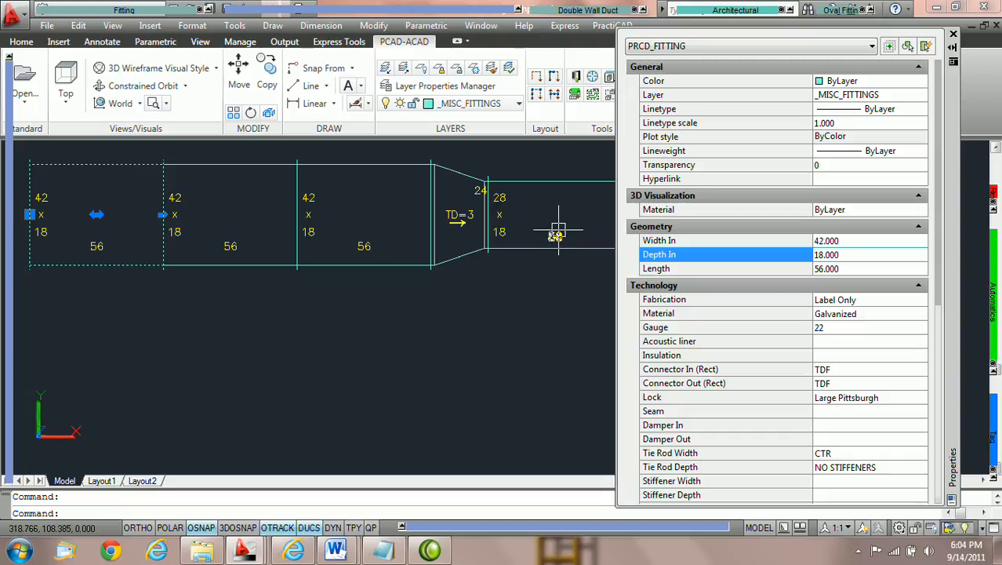
Enable Keep Duct Size at Transition in the library's Ductwork settings and save them
click(577, 78)
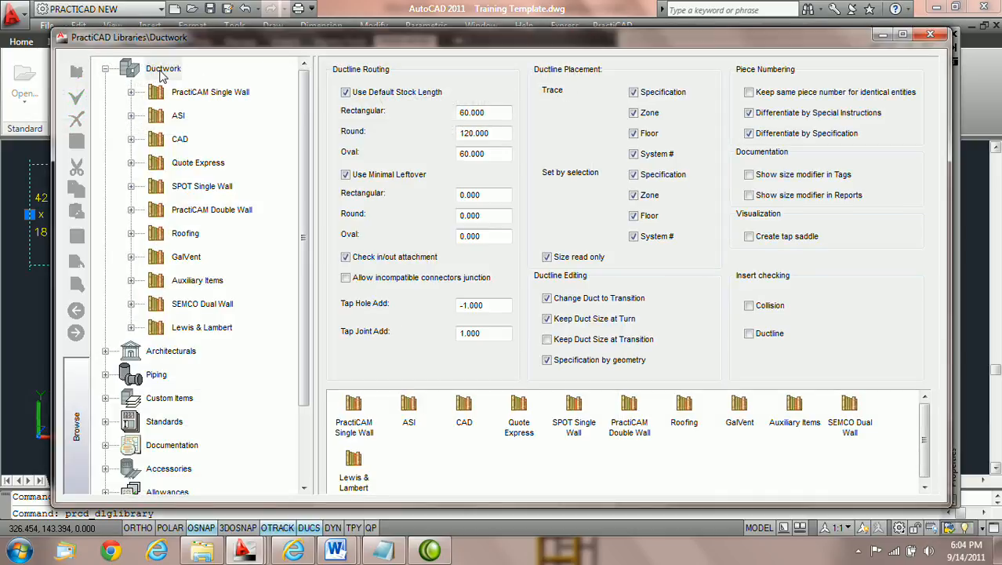
click(162, 72)
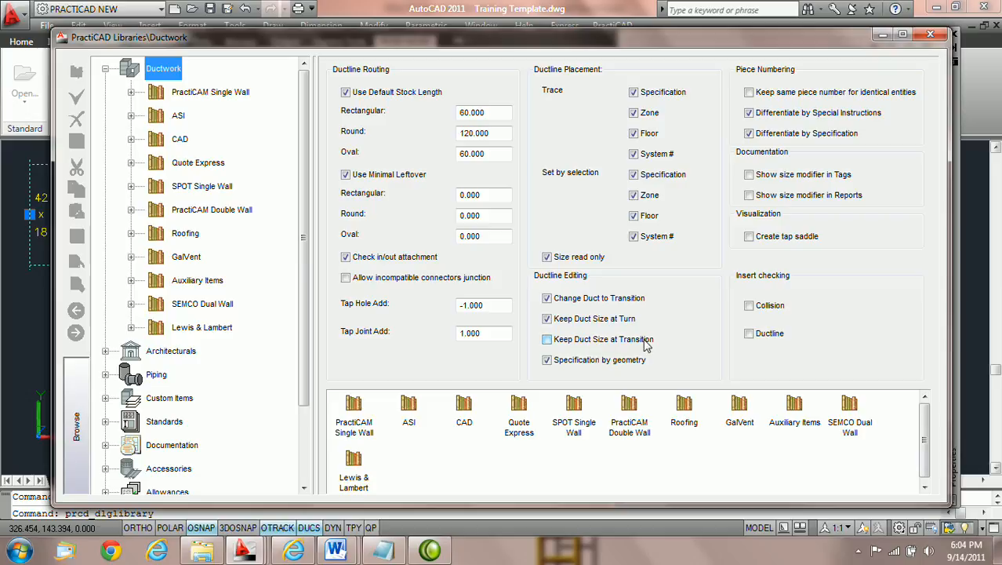
click(547, 340)
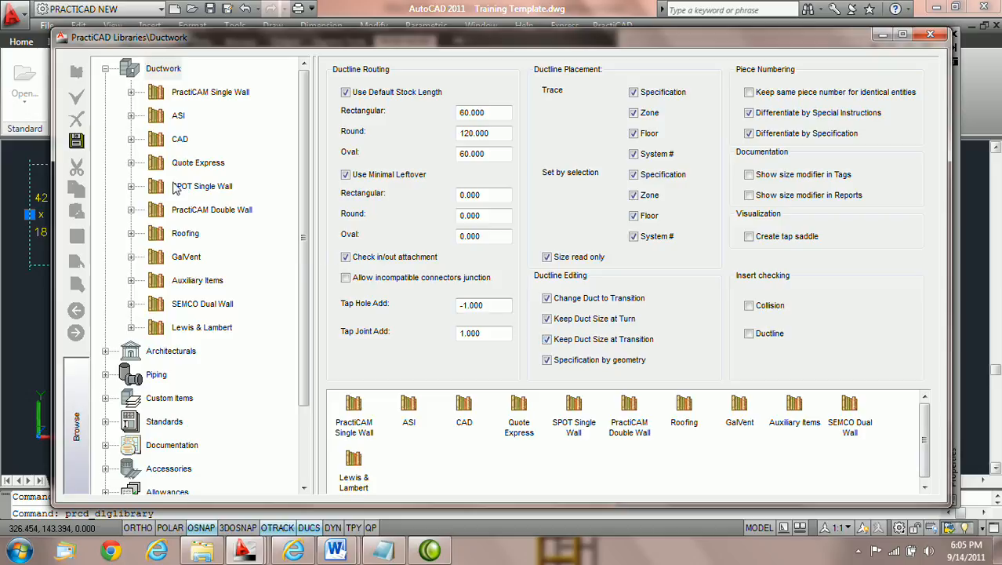
click(77, 142)
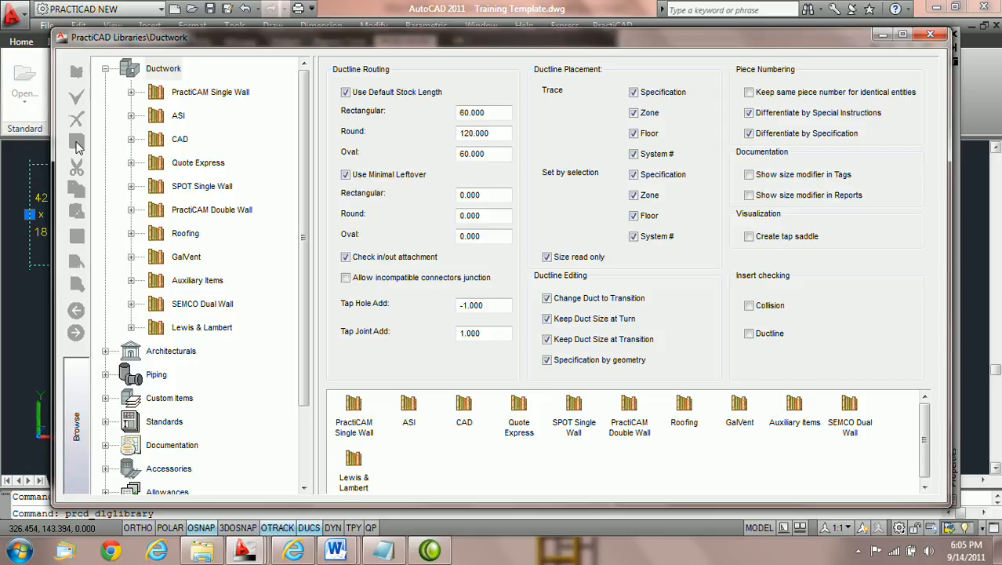
click(930, 34)
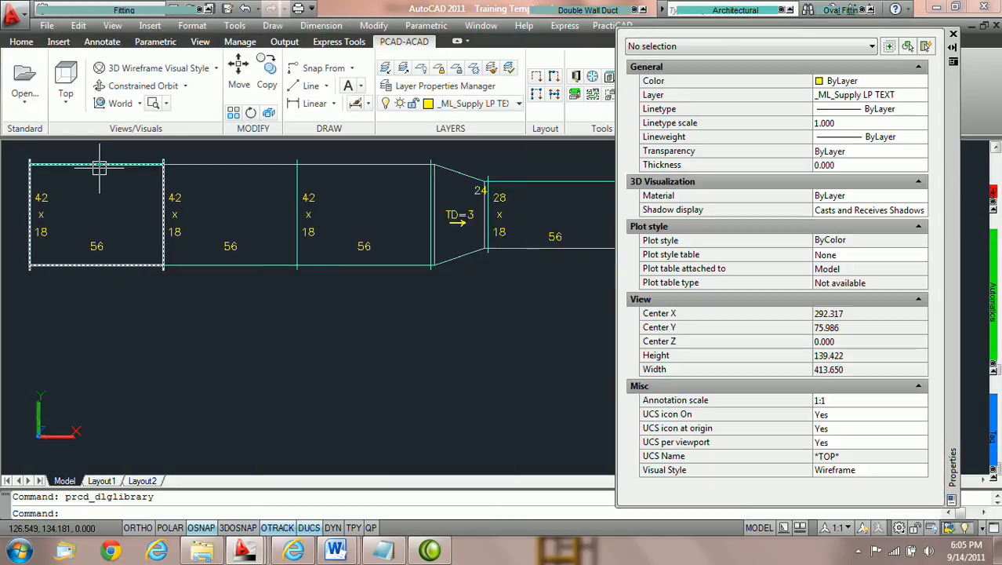
Set the first rectangular duct's width back to 36
click(98, 166)
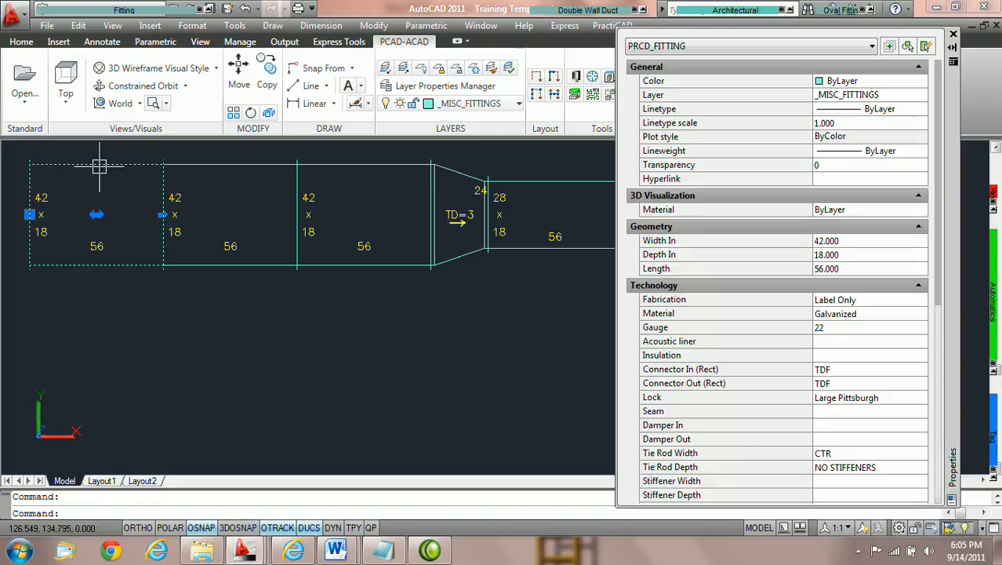
click(861, 242)
click(875, 240)
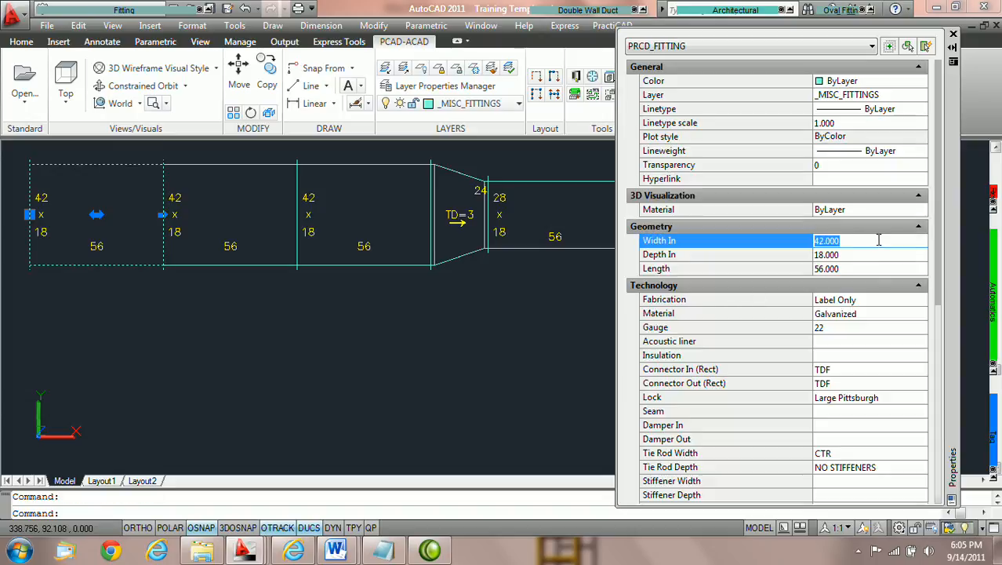
text(36)
key(Return)
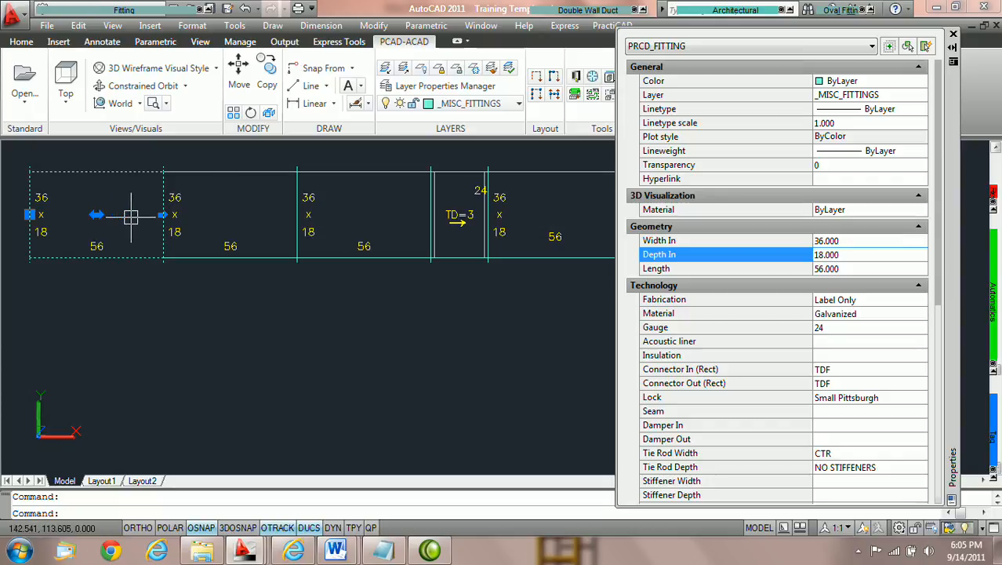
middle_drag(436, 218, 269, 227)
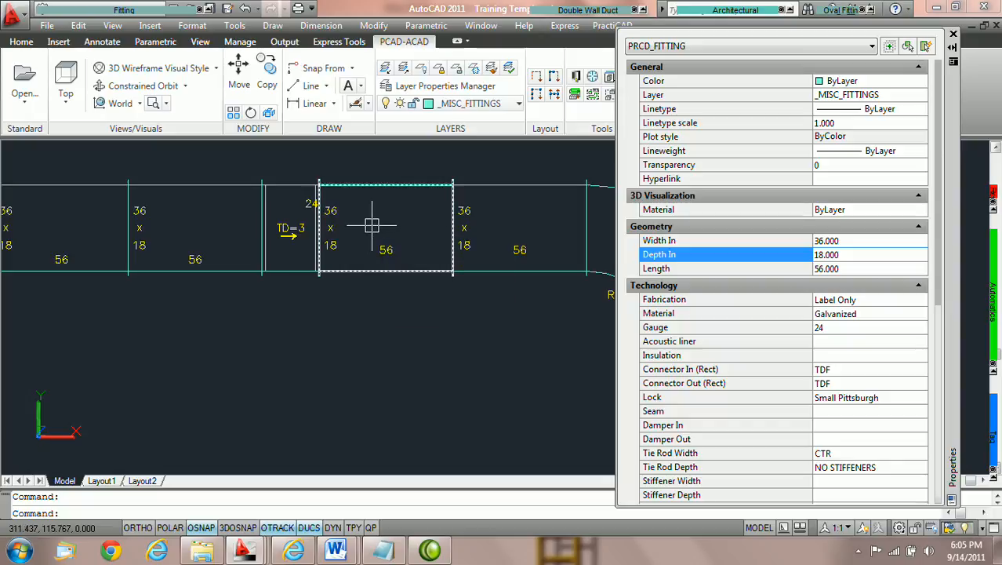
scroll(369, 226, down, 2)
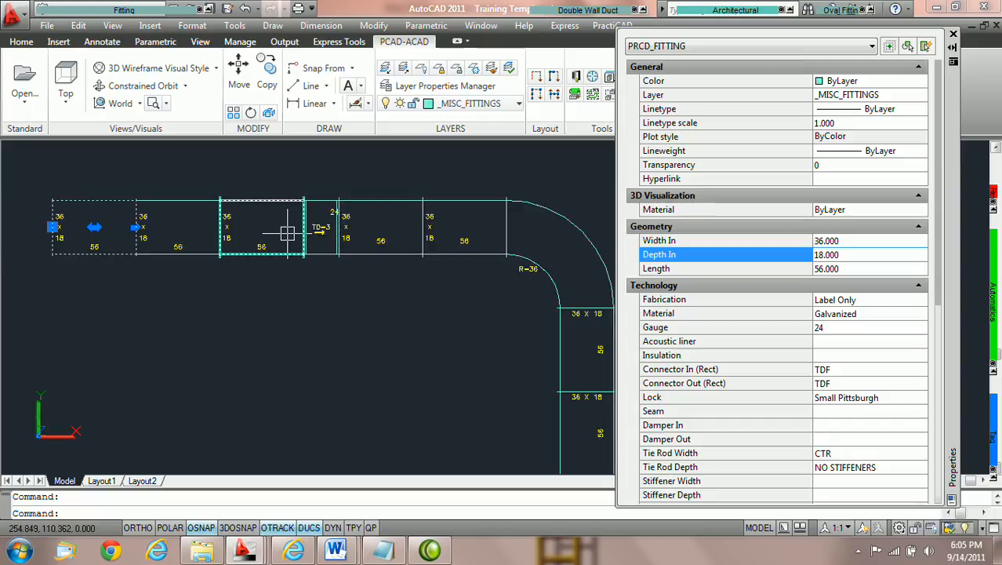
mouse_move(429, 227)
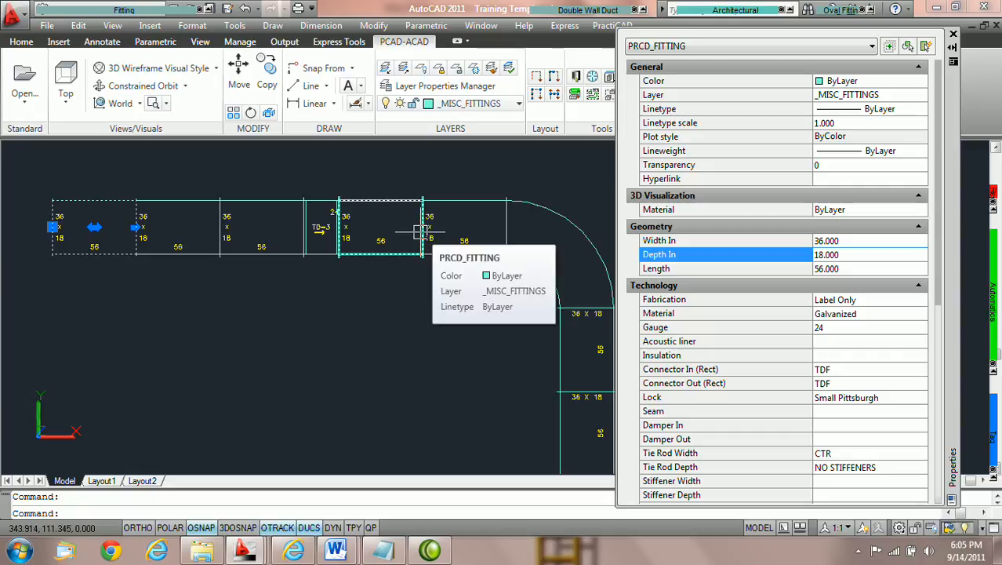
middle_drag(358, 309, 440, 484)
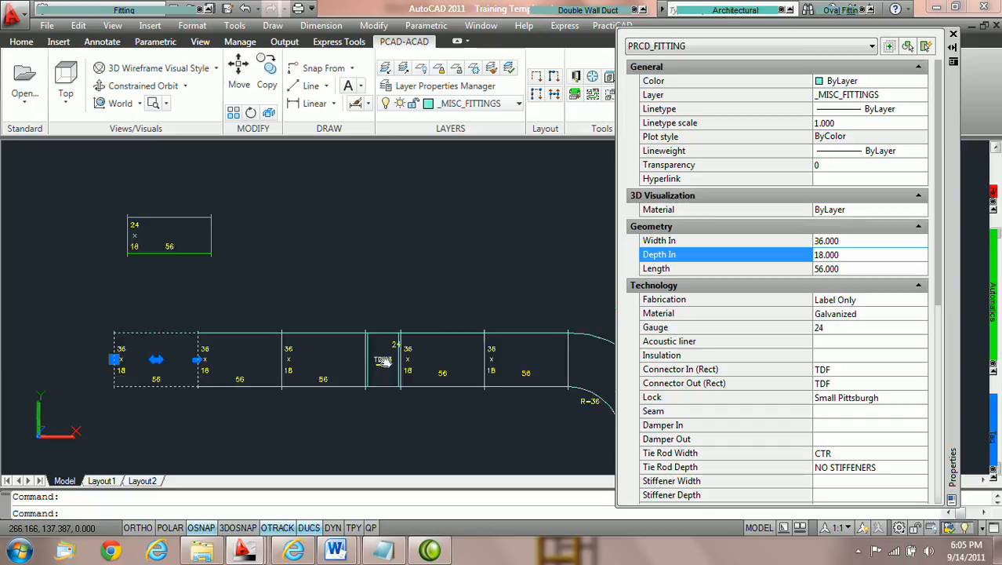
scroll(223, 288, up, 3)
scroll(223, 288, up, 2)
middle_drag(277, 235, 331, 243)
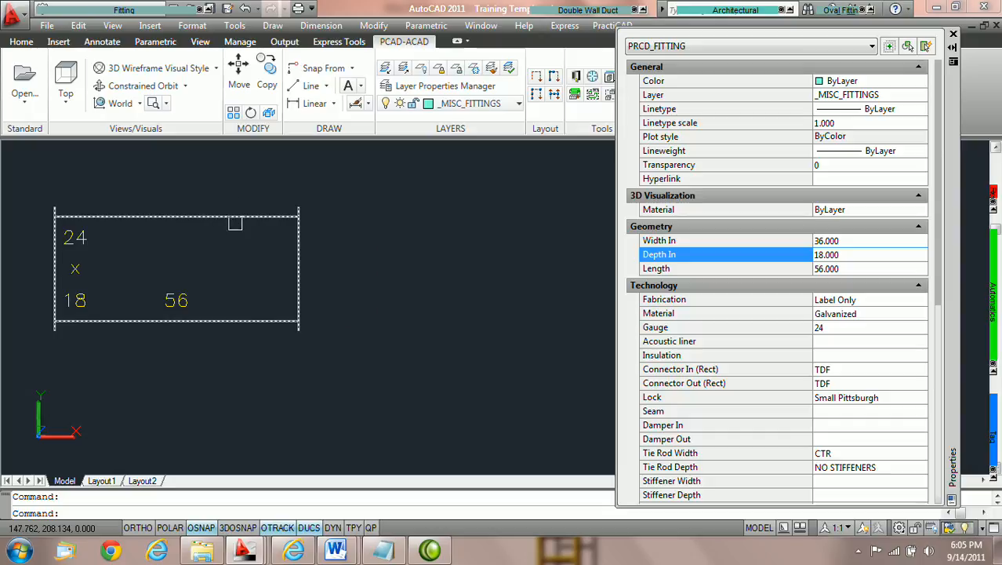
mouse_move(98, 10)
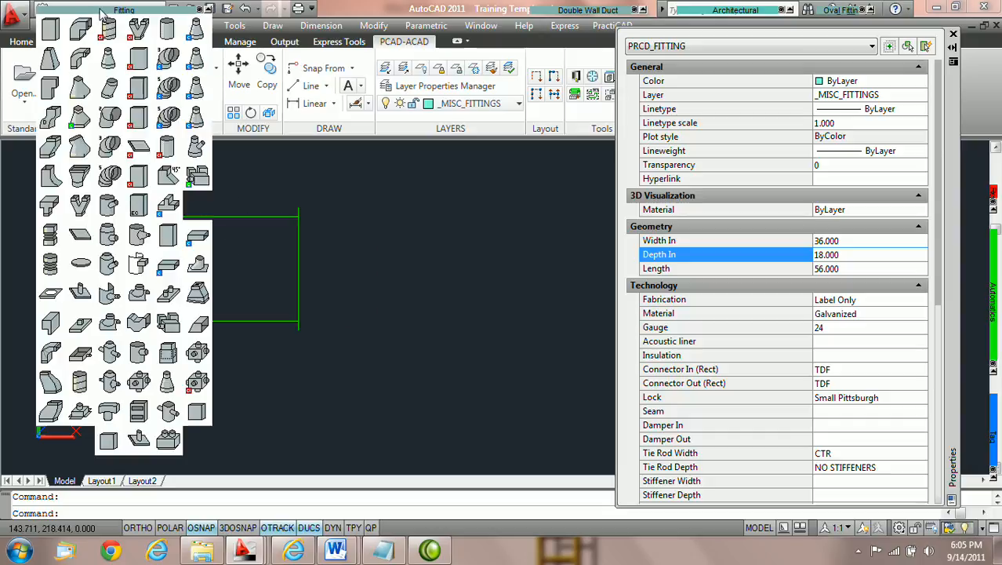
click(52, 56)
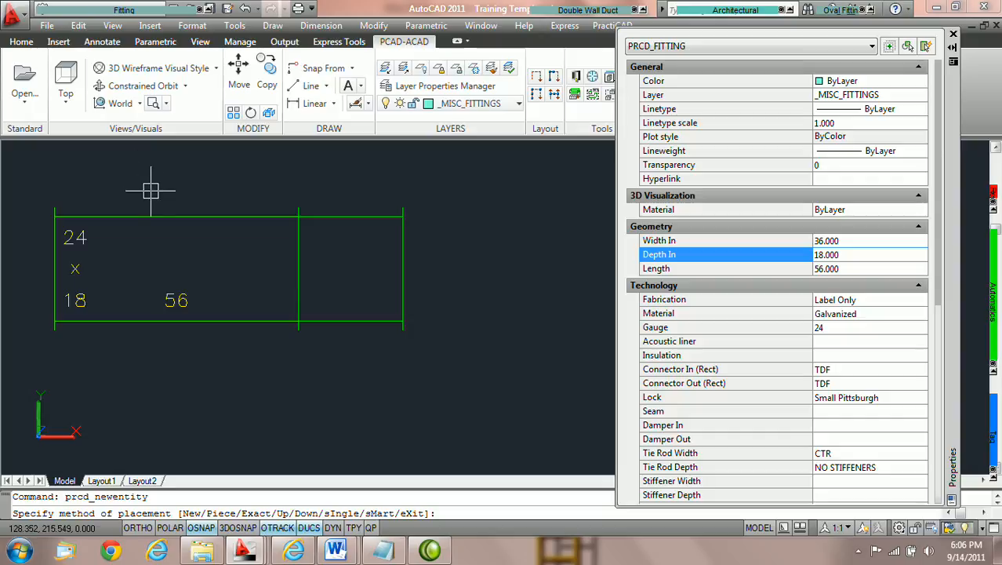
mouse_move(8, 210)
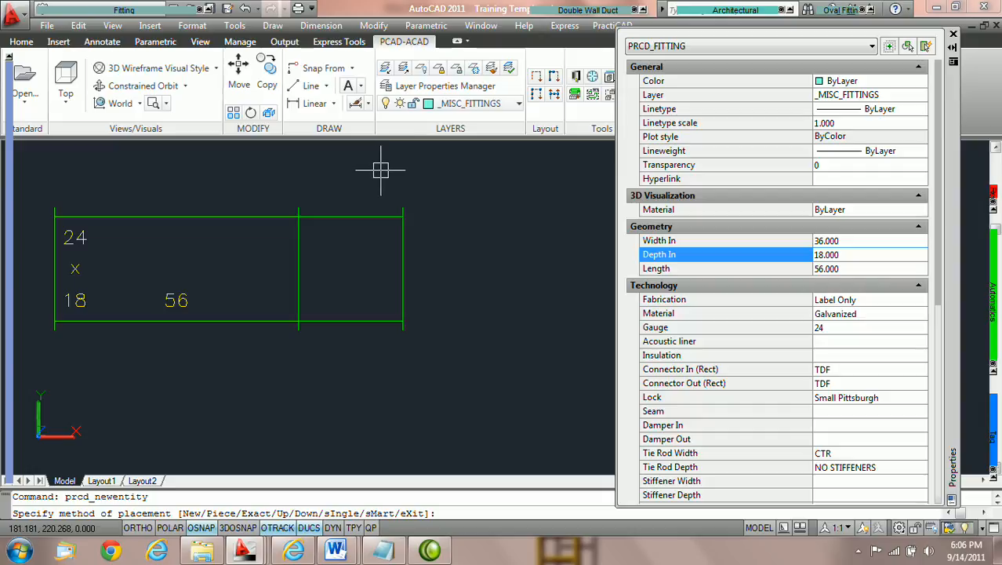
key(Escape)
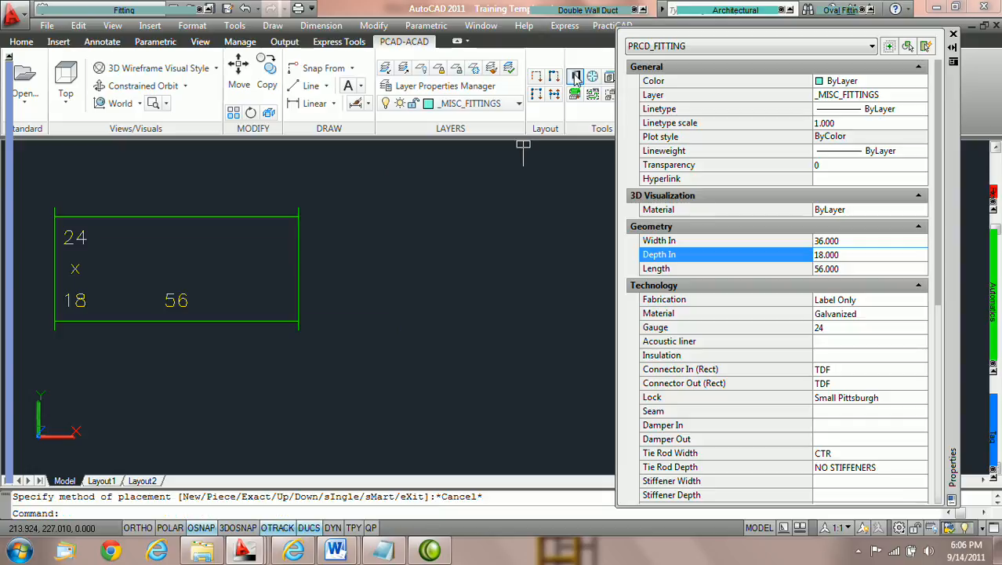
Disable Keep Duct Size at Transition in the library's Ductwork settings and save them
click(576, 77)
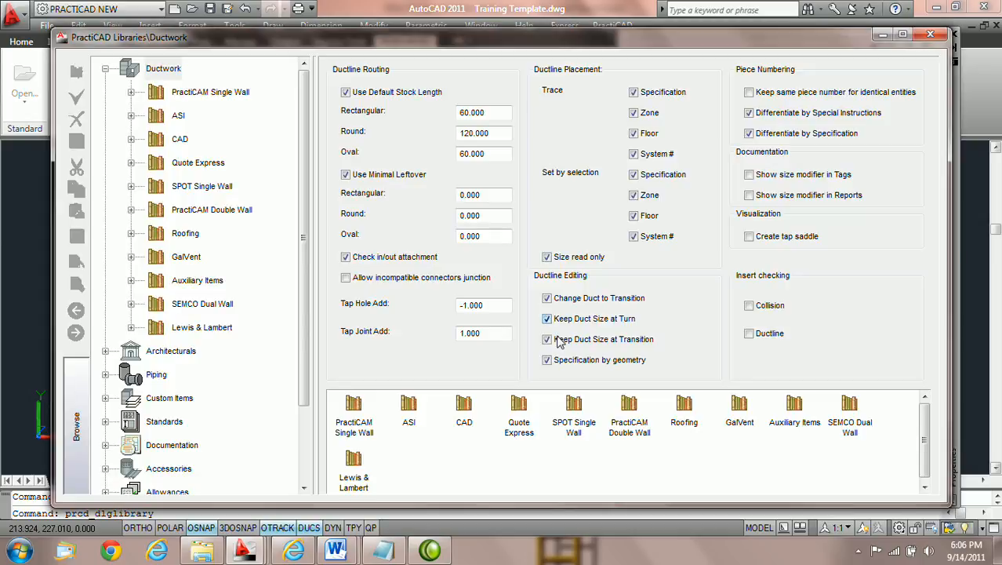
click(546, 341)
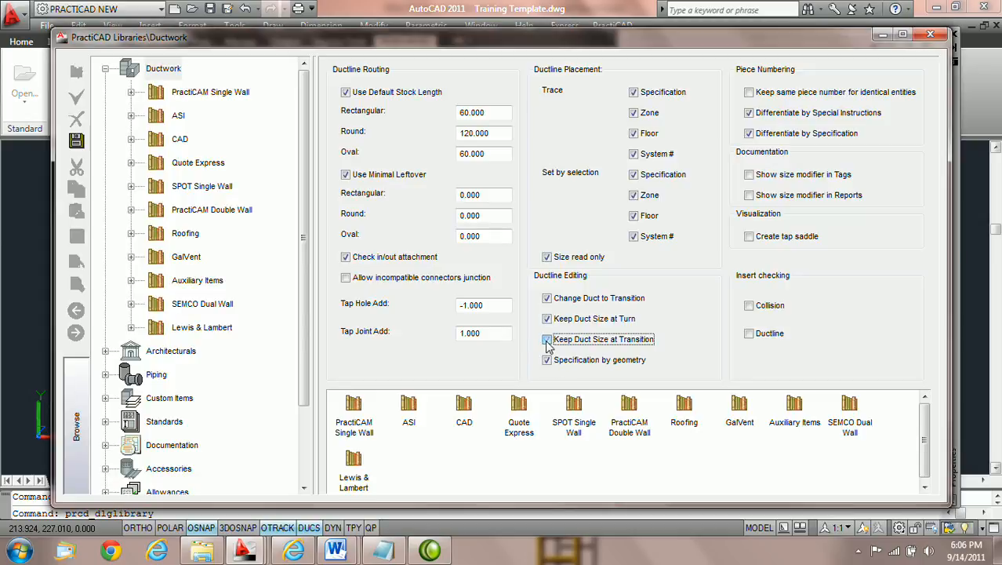
click(78, 143)
click(931, 36)
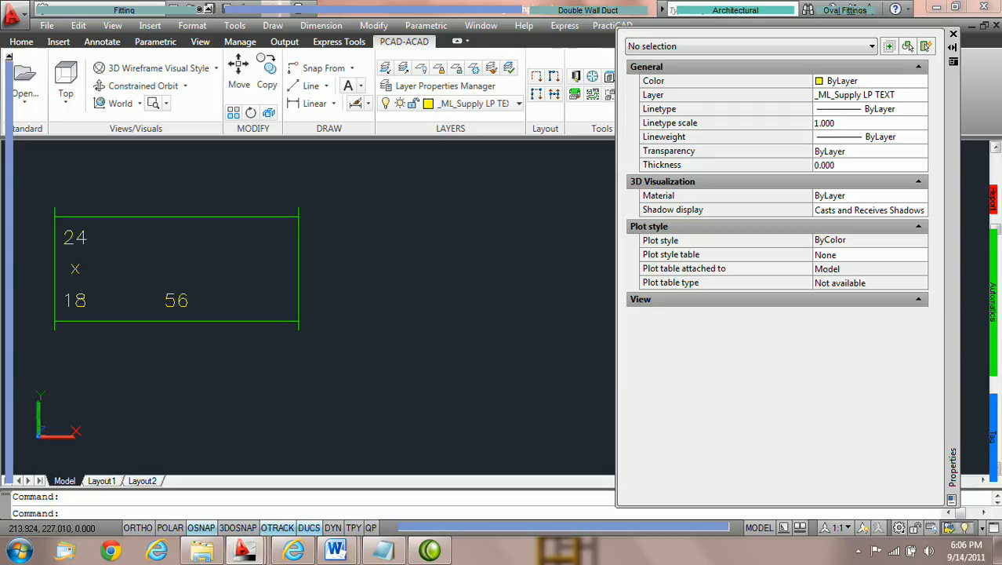
Attach a Finished Length Transition to the end of the separate 24 x 18 duct
click(102, 11)
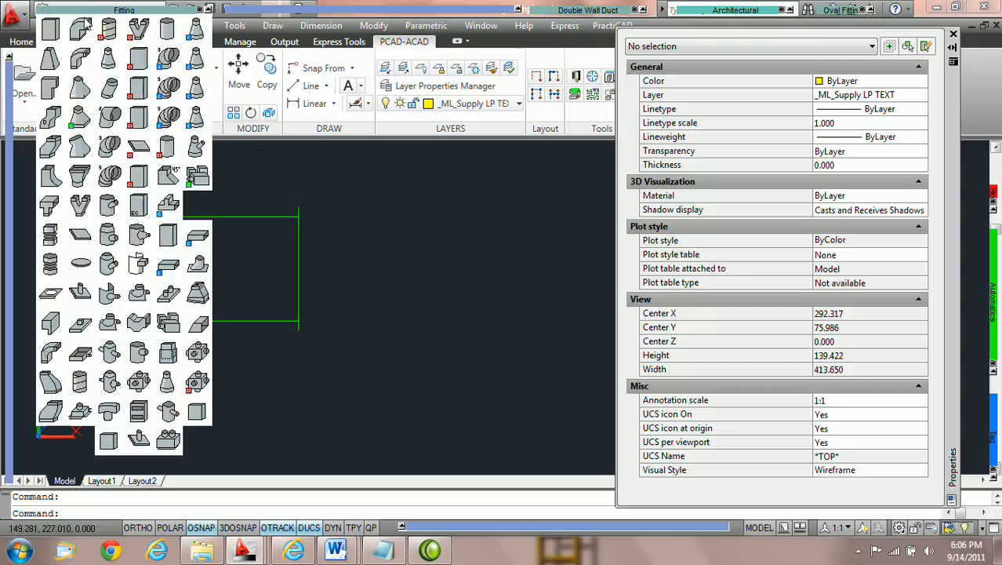
click(49, 60)
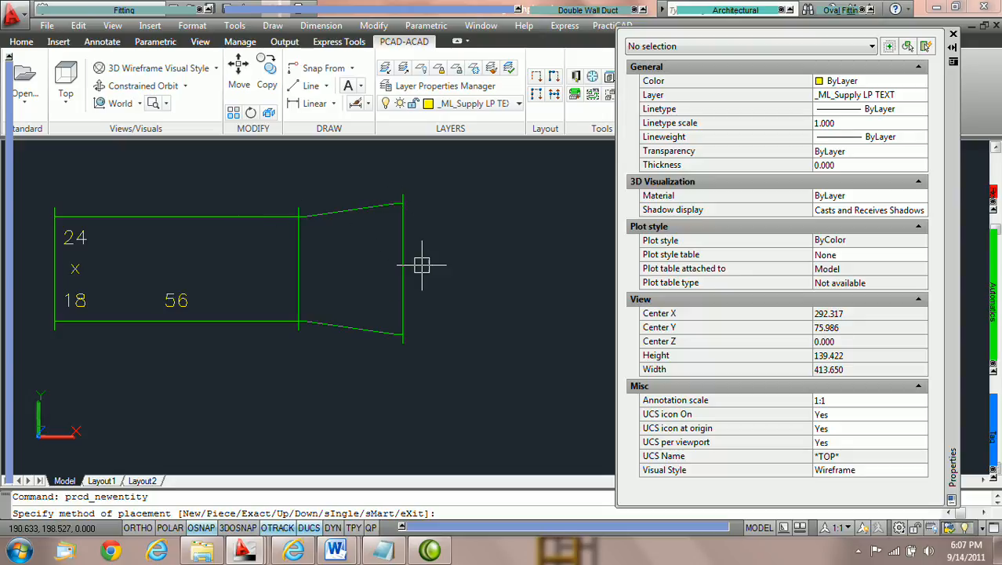
scroll(437, 263, down, 1)
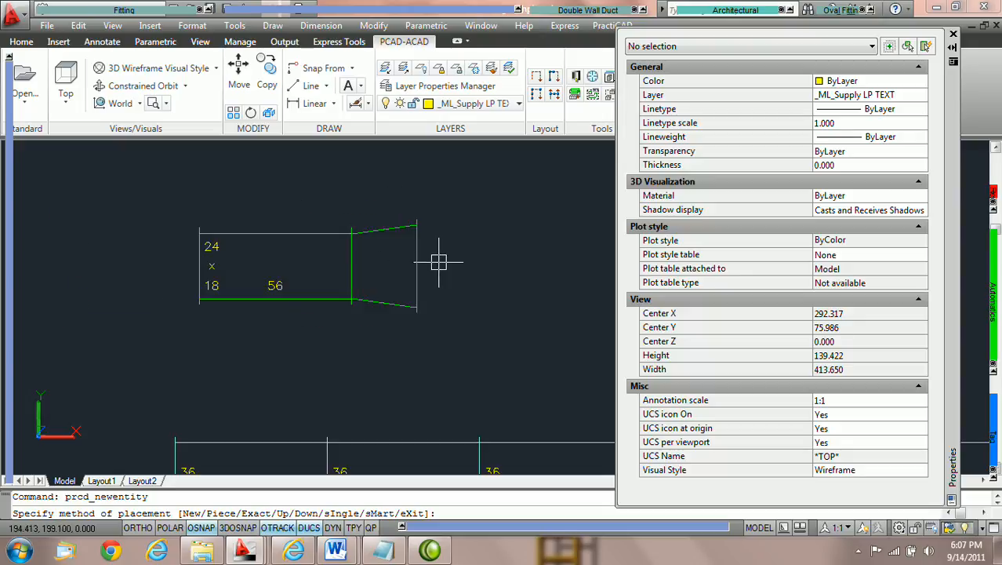
scroll(435, 267, up, 1)
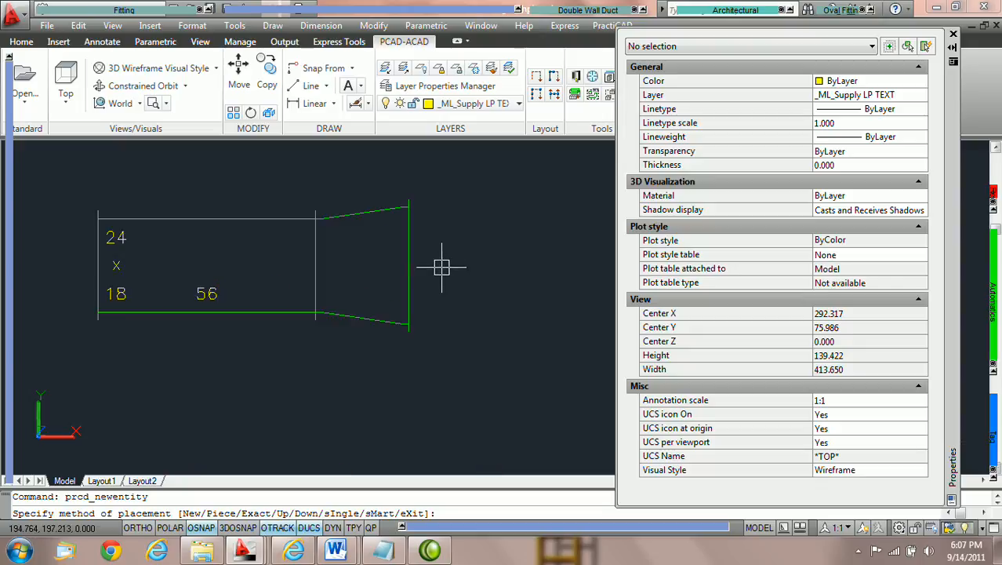
middle_drag(481, 360, 121, 162)
scroll(485, 362, down, 2)
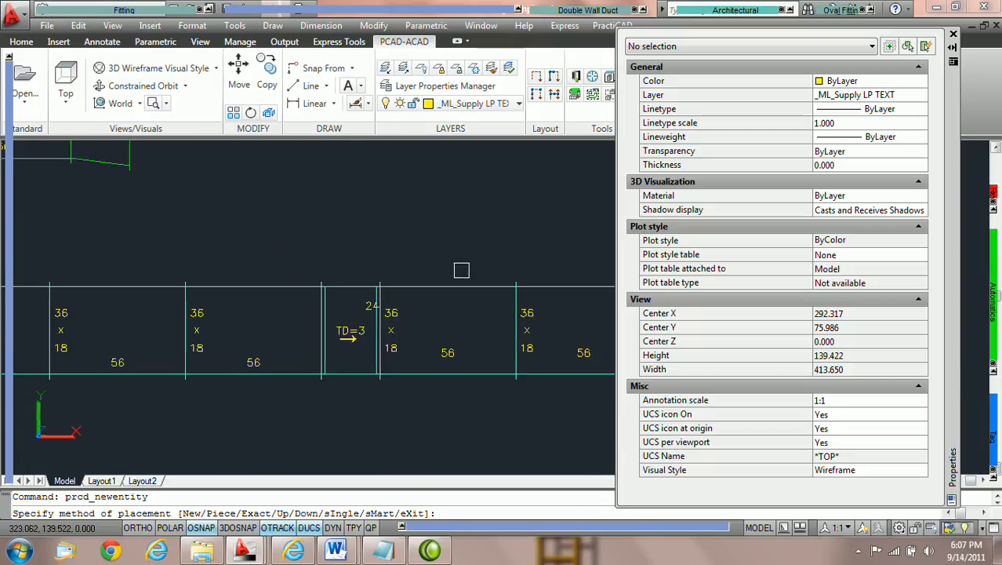